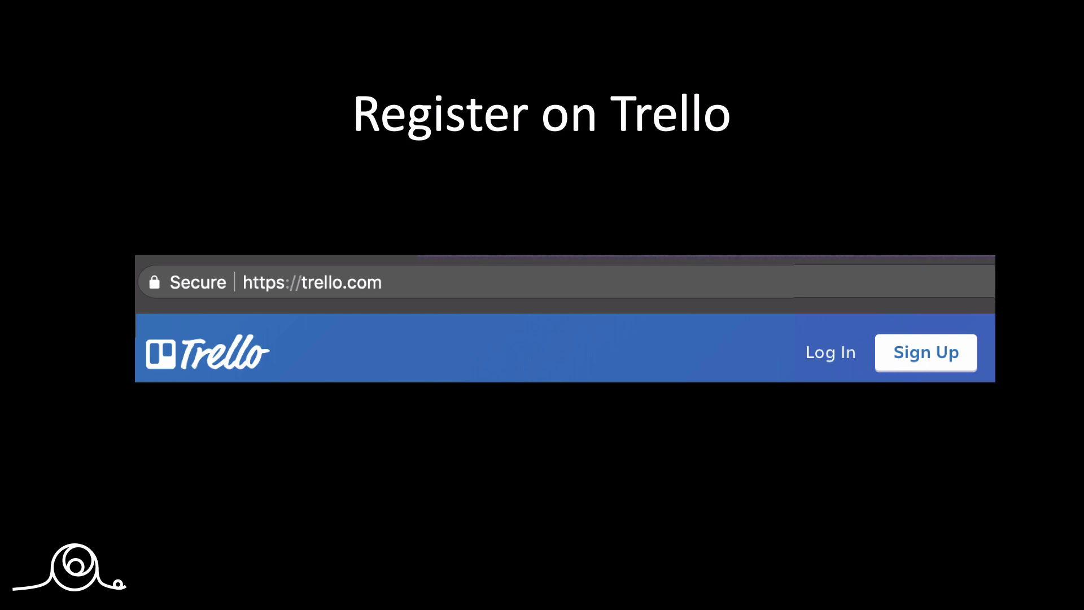
- Advance the presentation from the Register on Trello slide to Create New Board
key(Right)
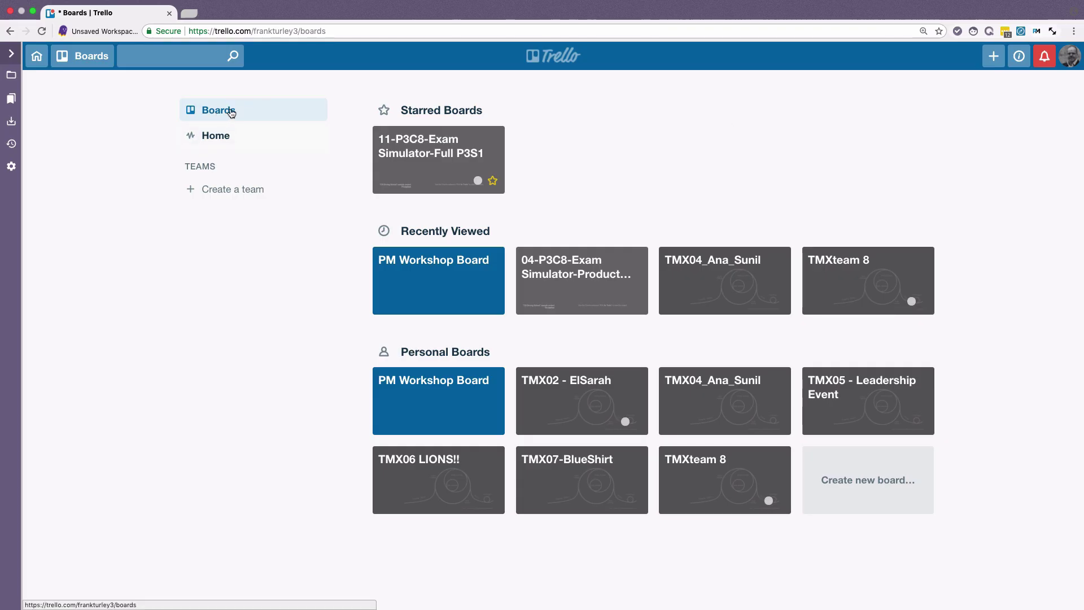
- Create a new private board titled 'Text Board6'
click(994, 56)
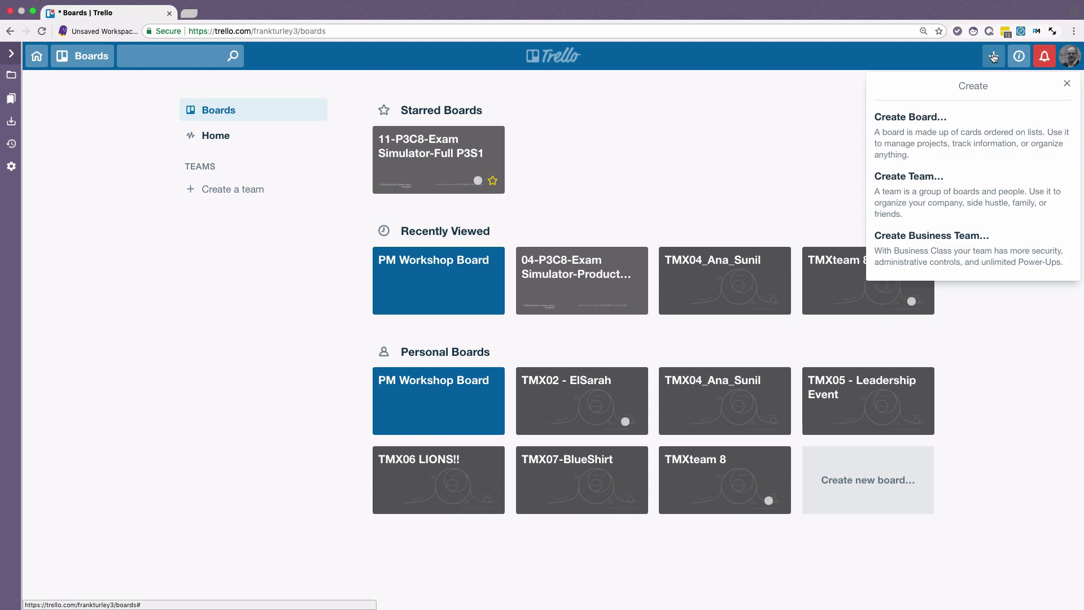
click(939, 139)
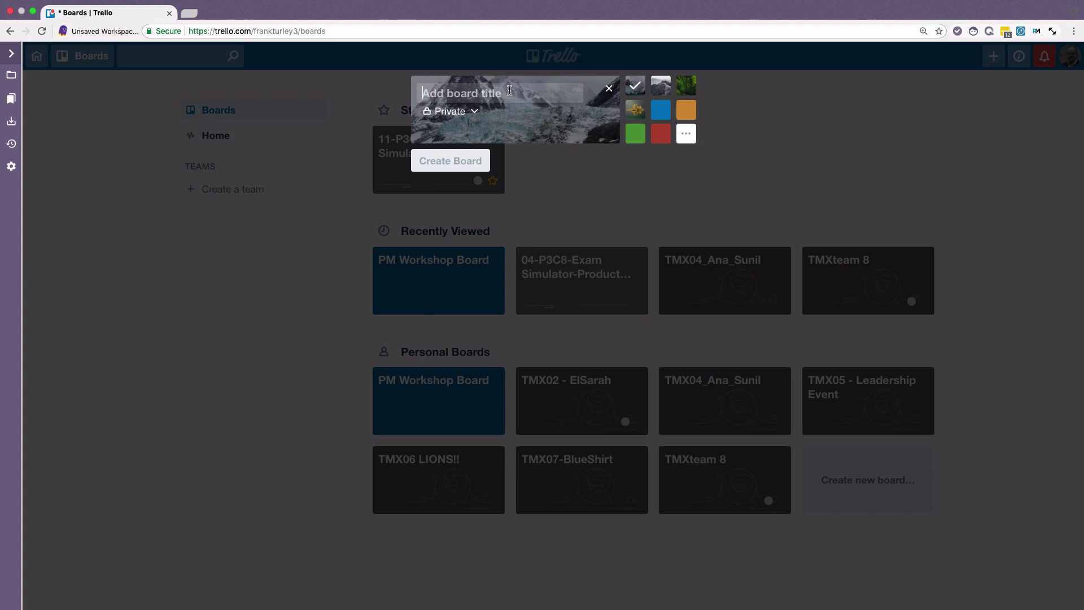
text(Tex)
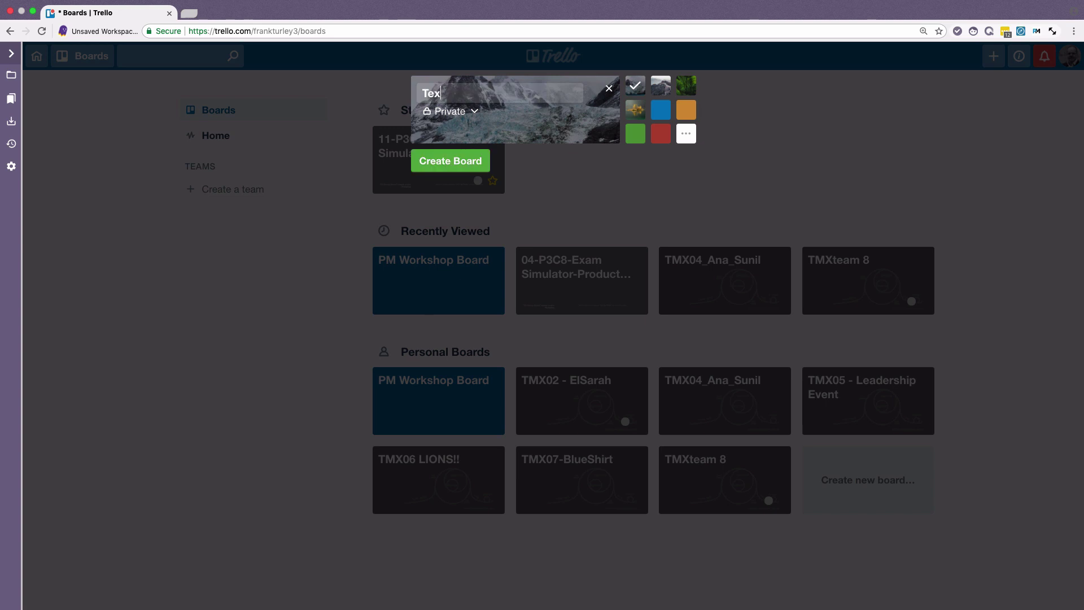
text(t Board6)
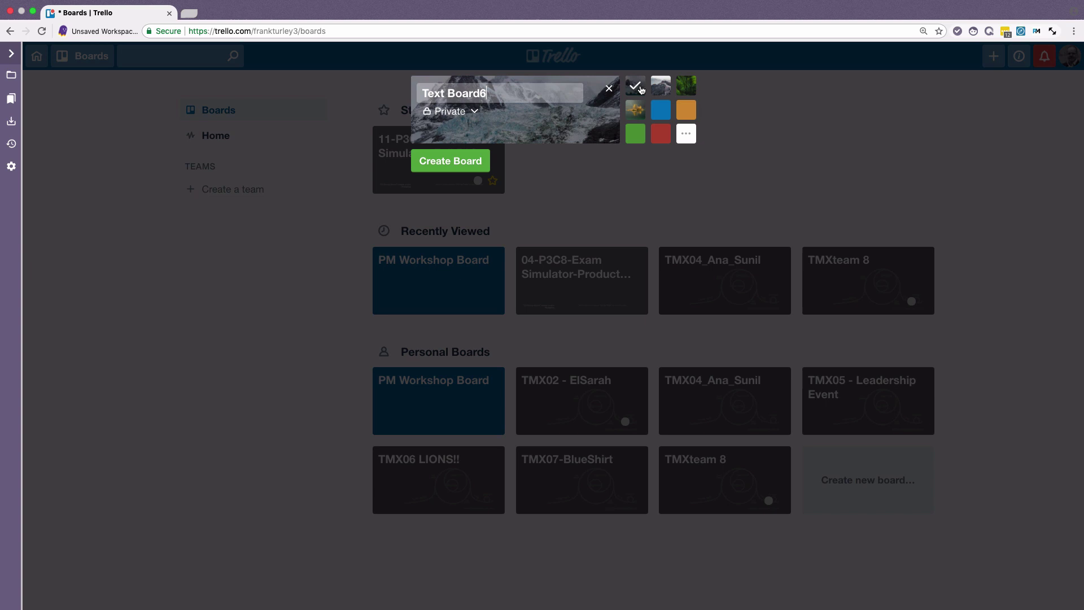
click(446, 165)
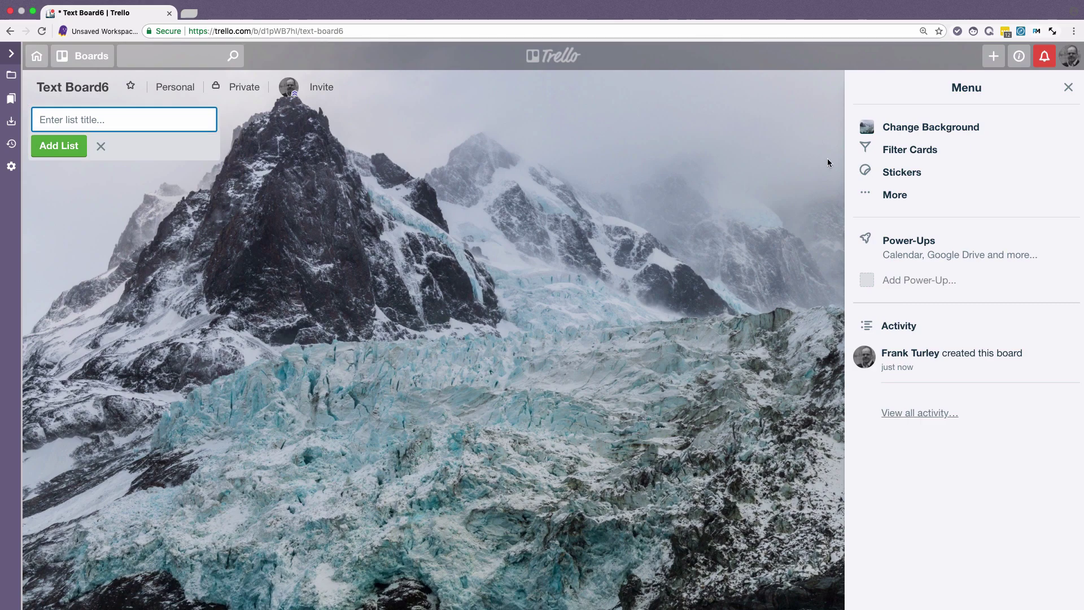
- Set the Text Board6 background to the plain grey colour swatch
click(938, 130)
click(1014, 146)
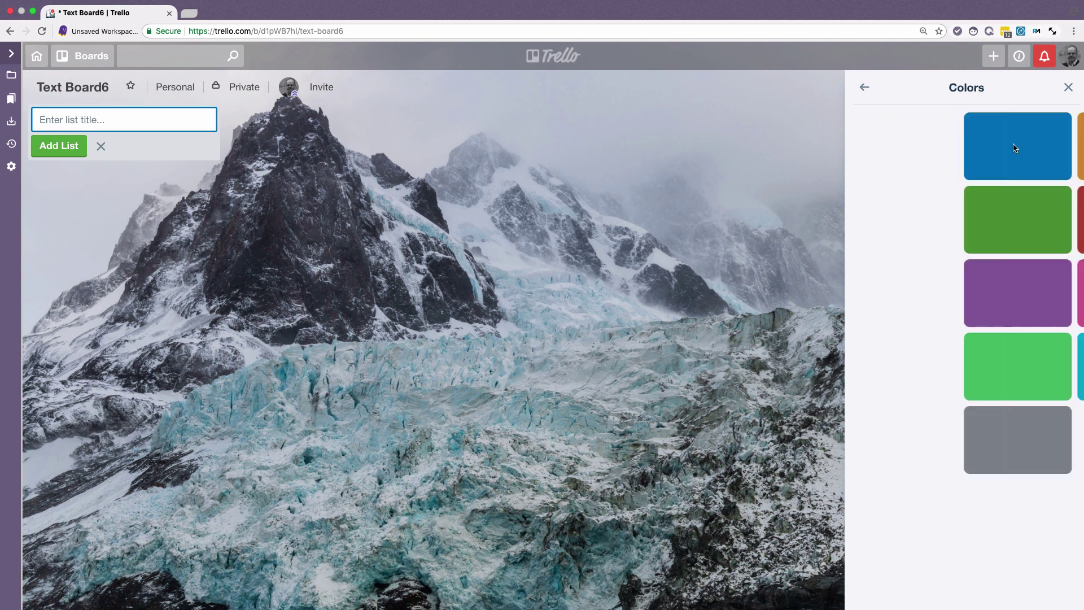
click(894, 451)
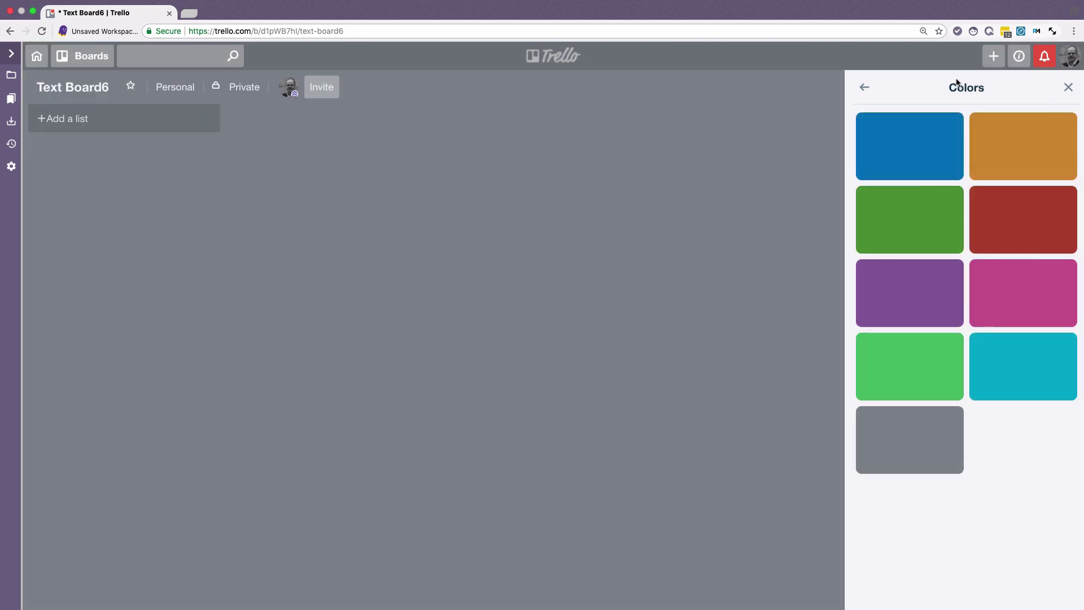
- Browse the board menu's More options, then close and reopen the menu
click(864, 87)
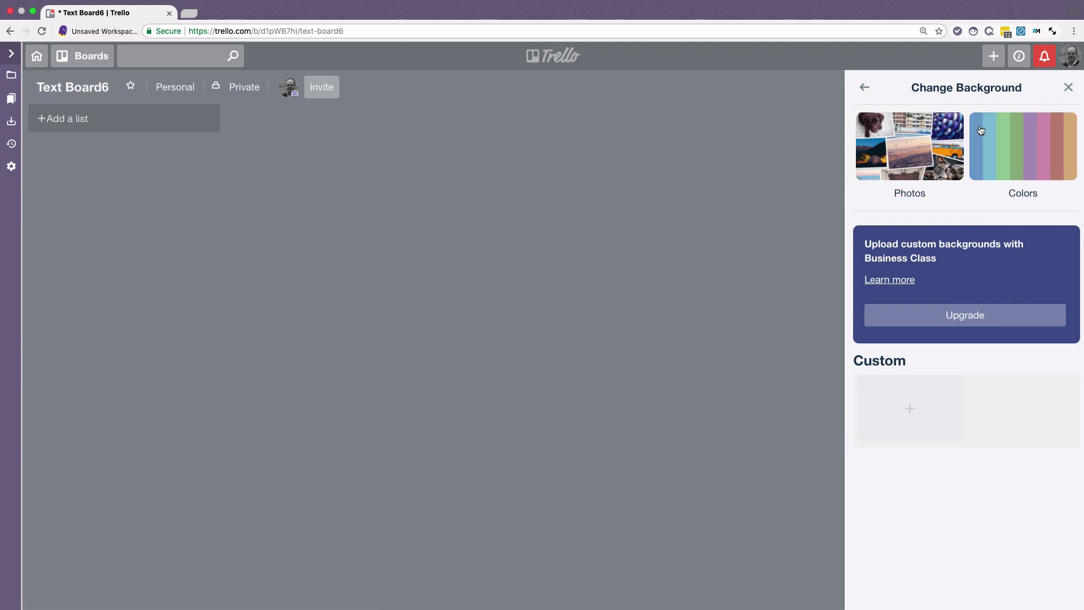
click(863, 88)
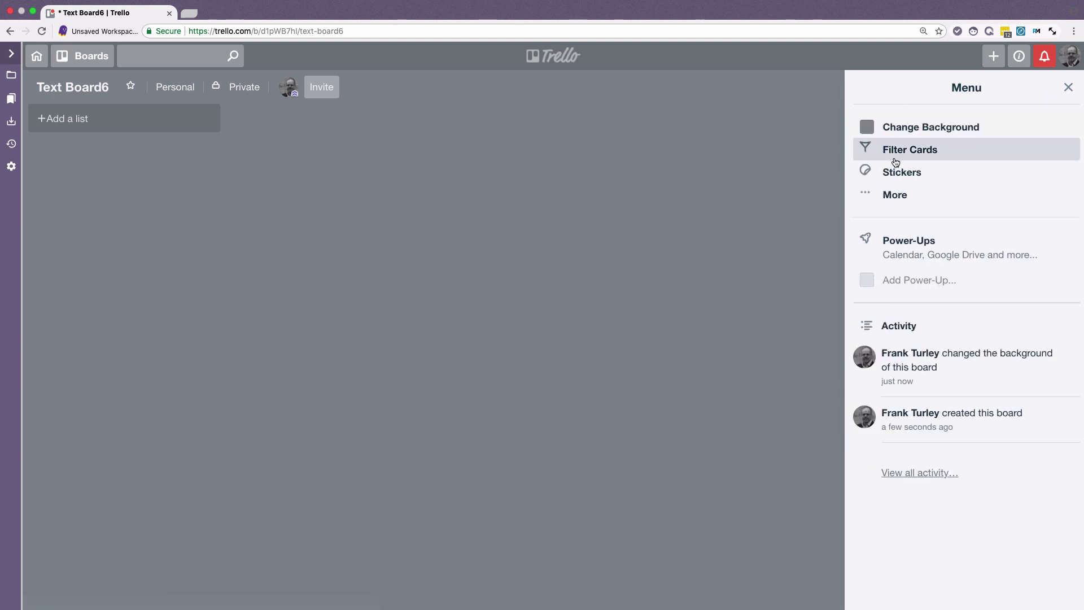
click(884, 196)
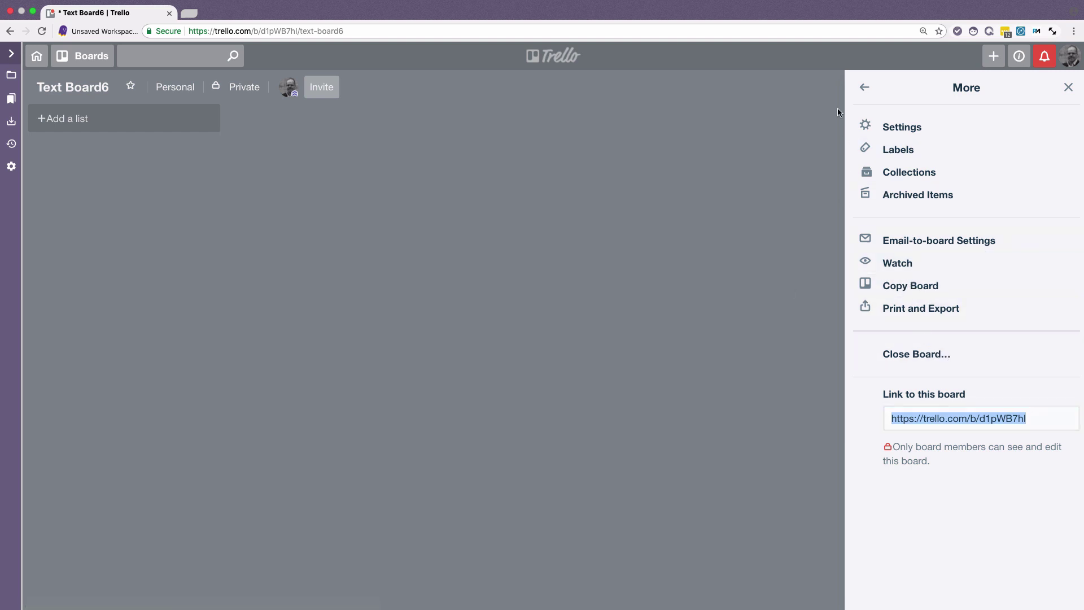
click(865, 87)
click(1068, 87)
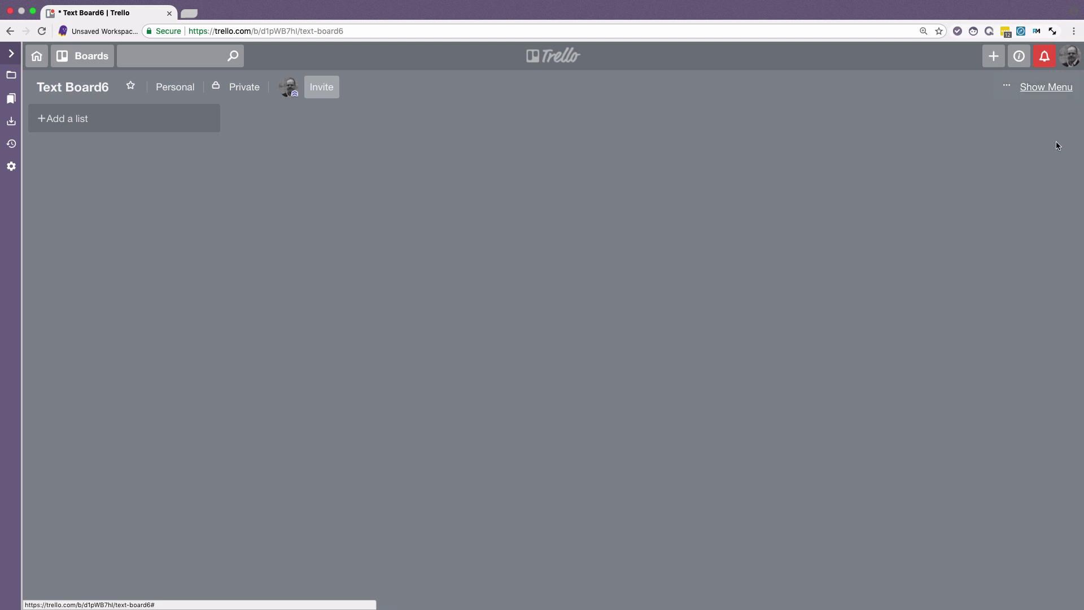
click(1042, 88)
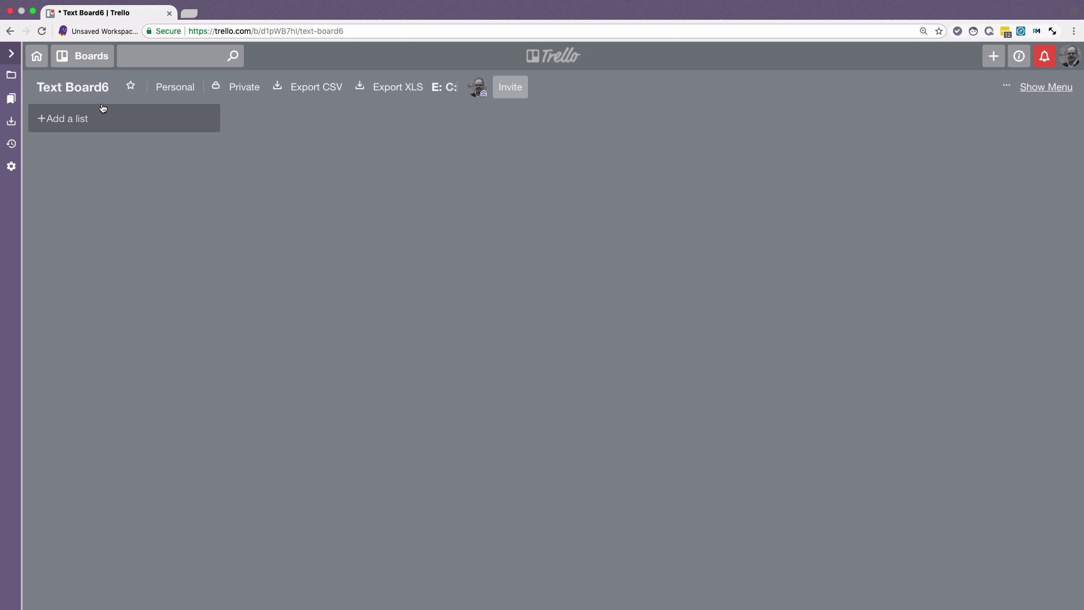
- Add three lists to the board: To Do, Doing and Done
click(86, 123)
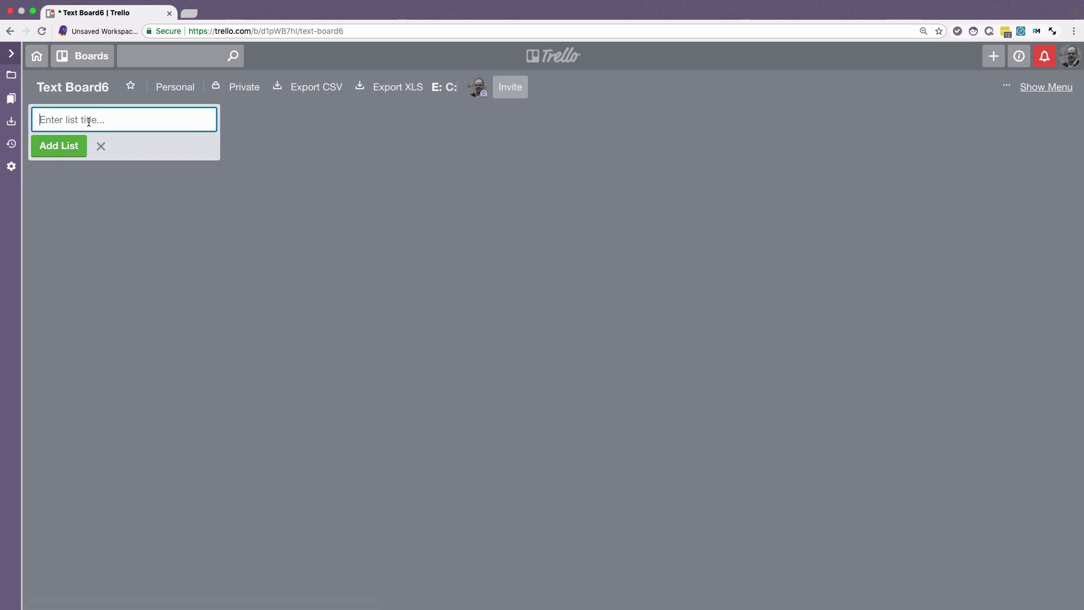
text(To Do)
key(Return)
text(Doing)
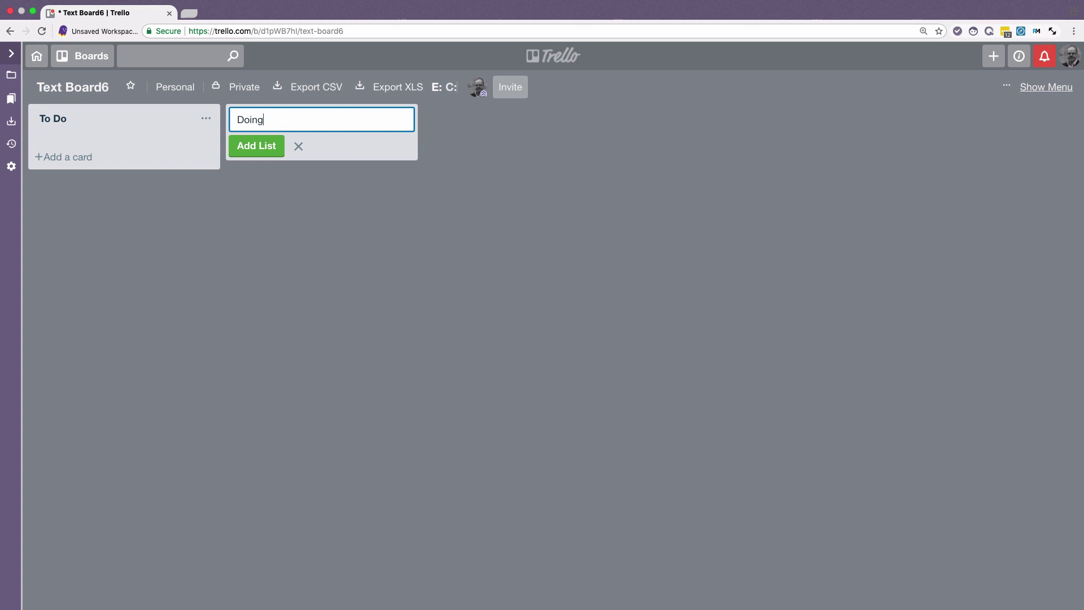
key(Return)
text(Done)
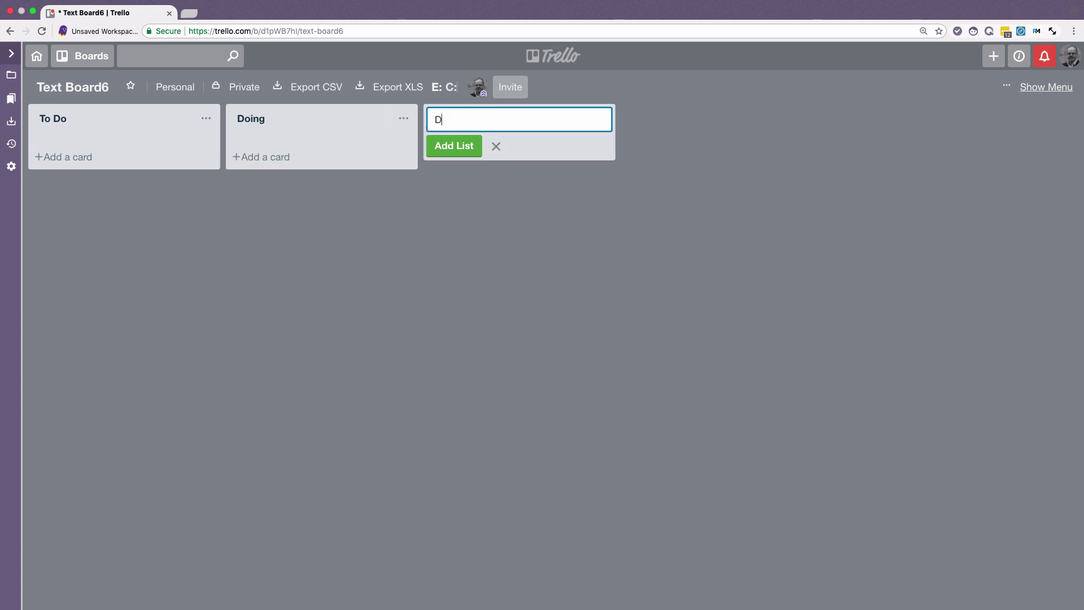
key(Return)
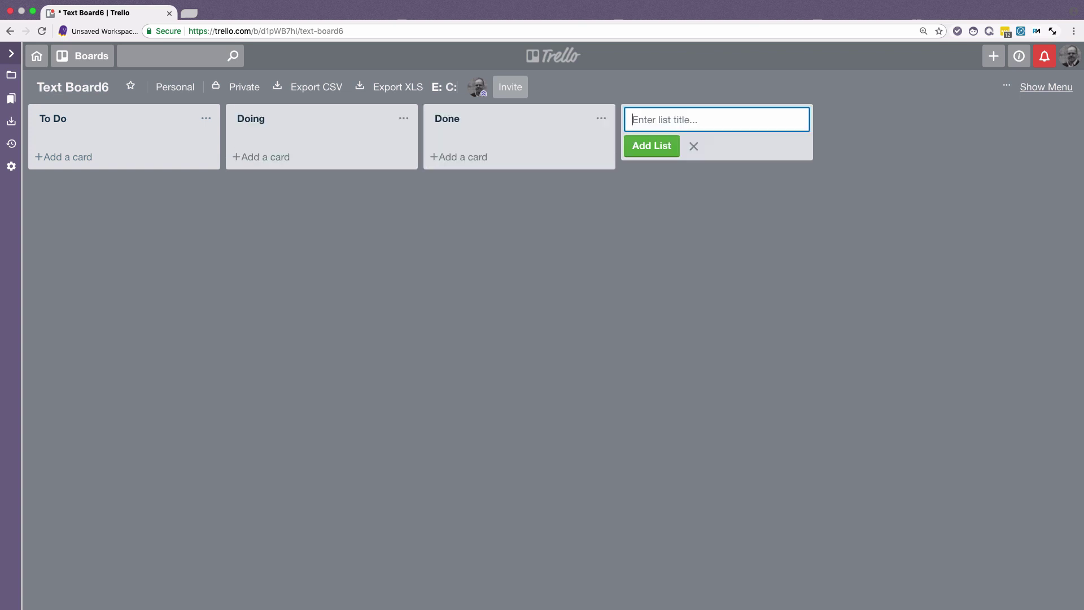
- Add cards Task 1, Task 2 and Task 3 to To Do, then move Task 1 to Done
click(84, 160)
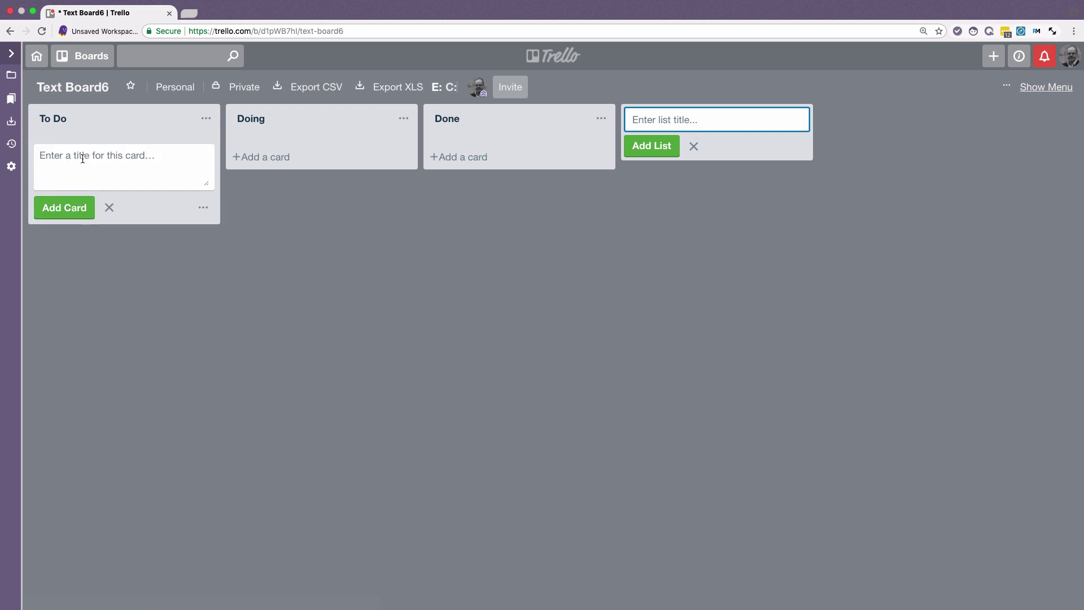
text(Task 1)
key(Return)
text(Tas)
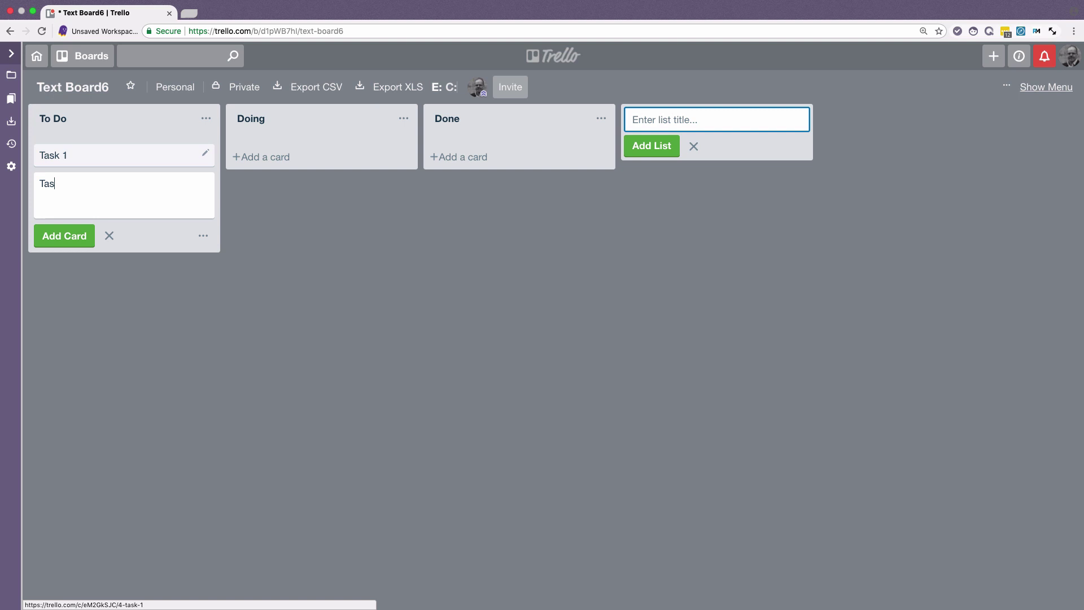
text(k 2)
key(Return)
text(Tas)
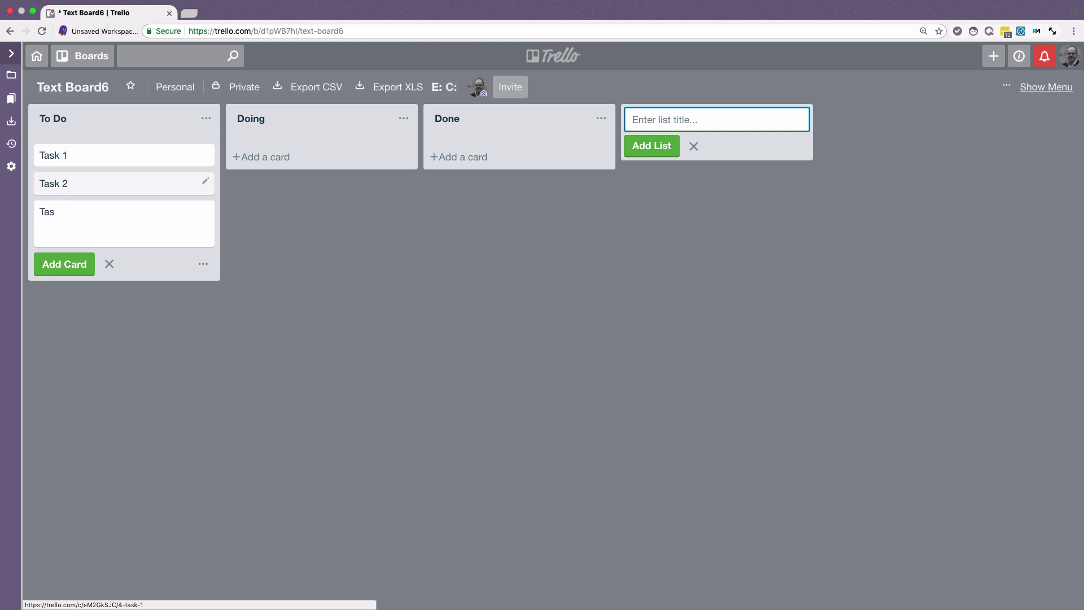
text(k 3)
key(Return)
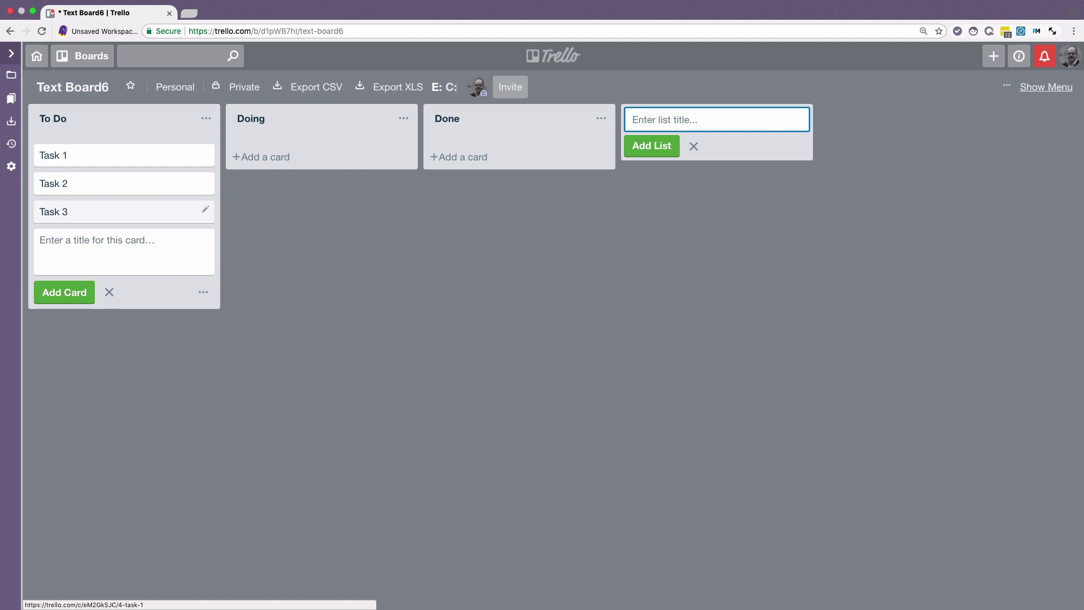
click(169, 251)
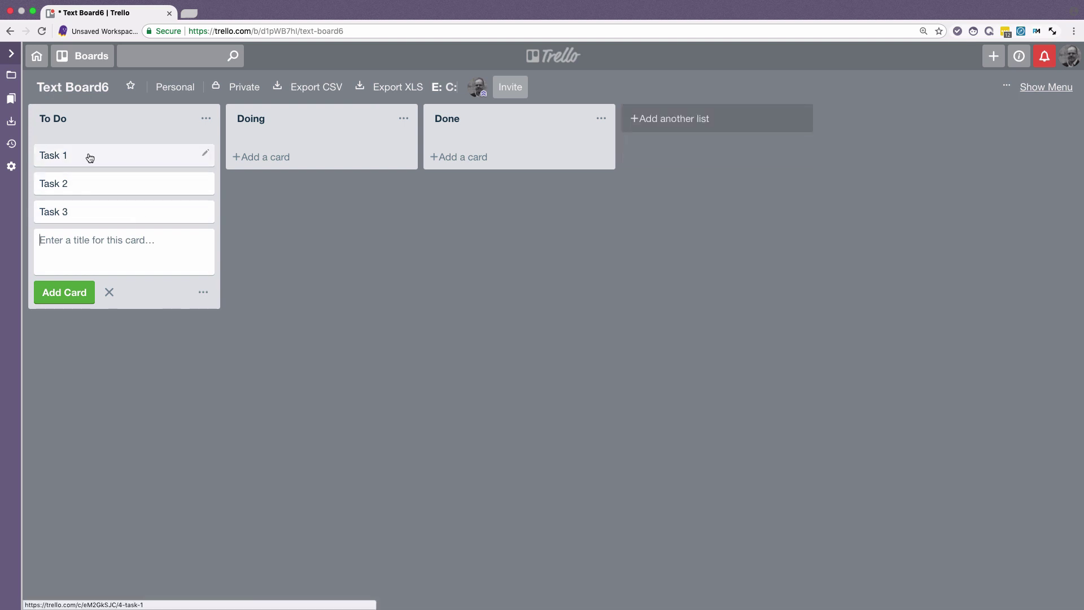
drag(90, 158, 497, 197)
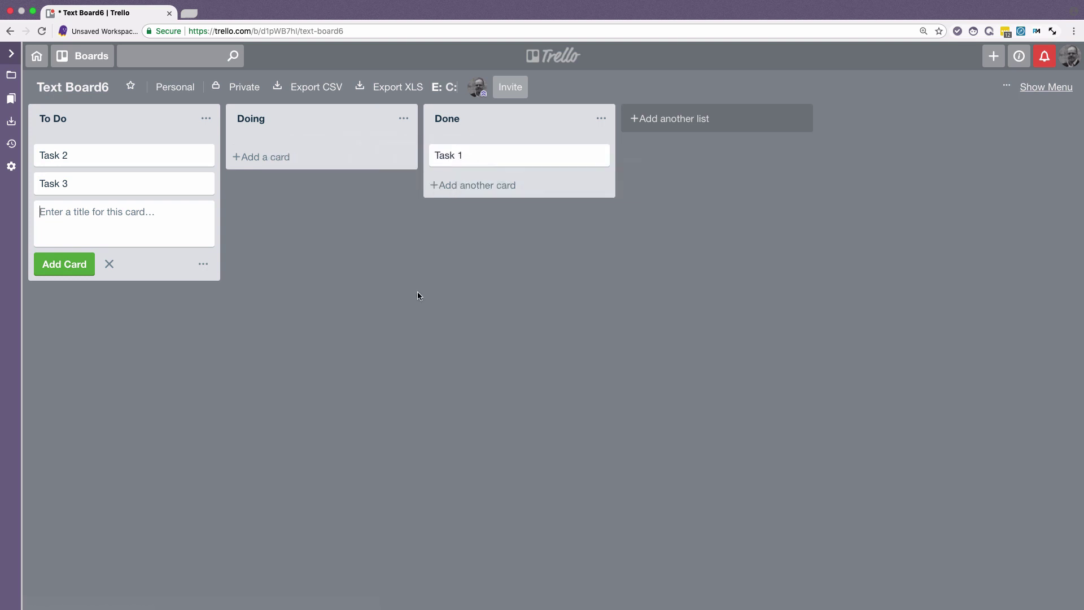
click(314, 351)
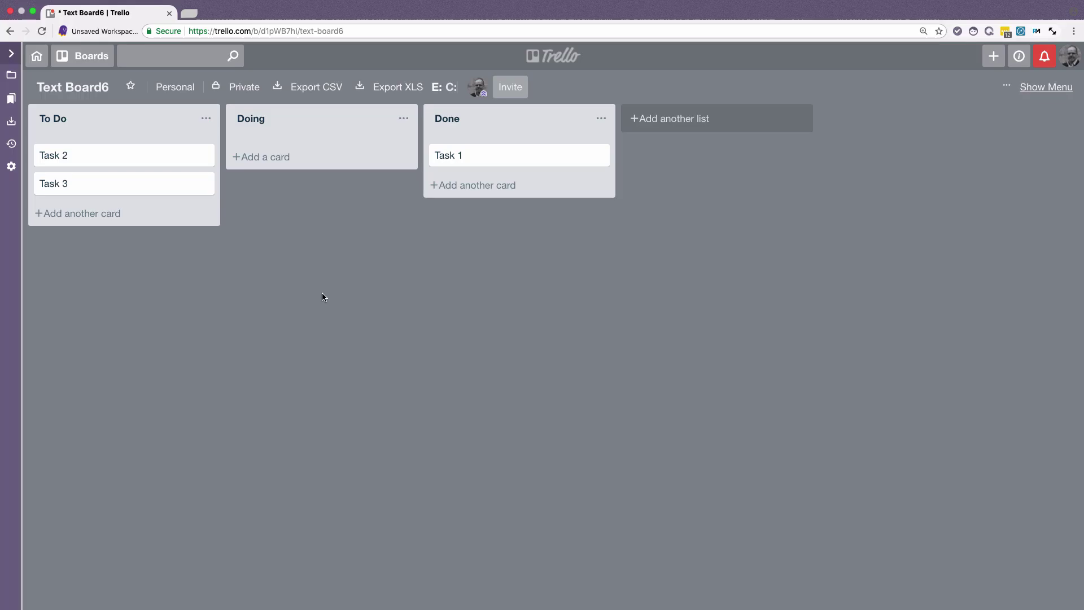
- Add a 'Text Formatting' card to the Doing list
click(277, 158)
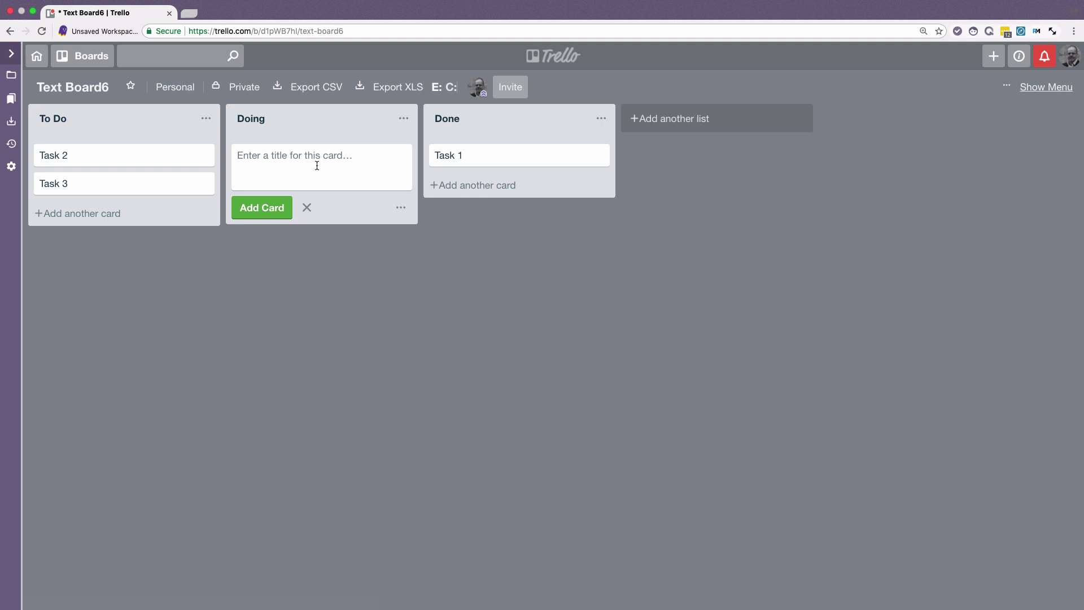
text(Text Formatting)
key(Return)
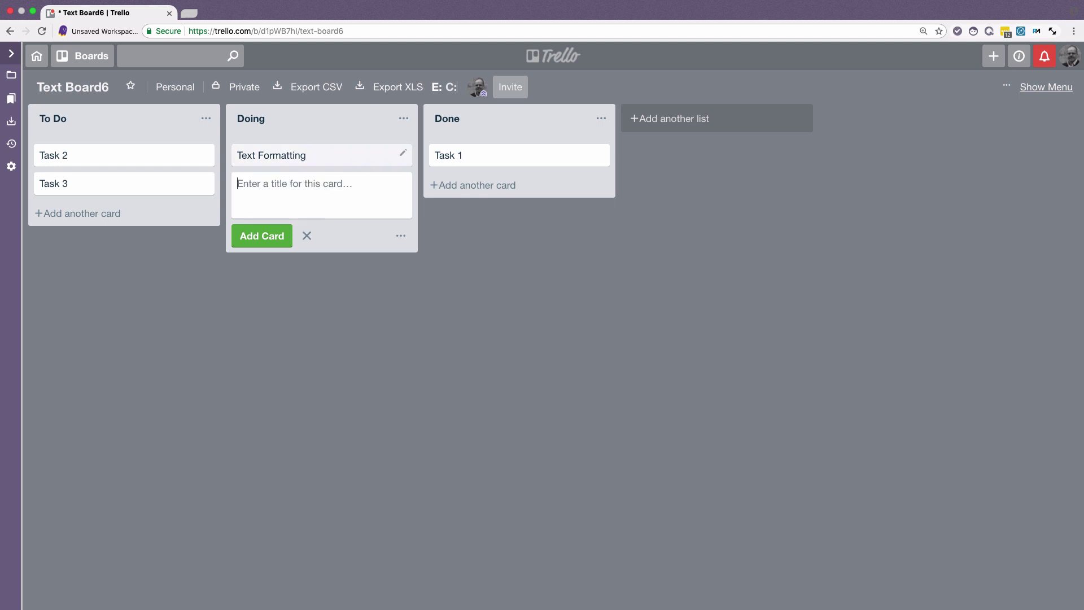
- Paste a multi-line Markdown description into the Text Formatting card and save it
click(317, 157)
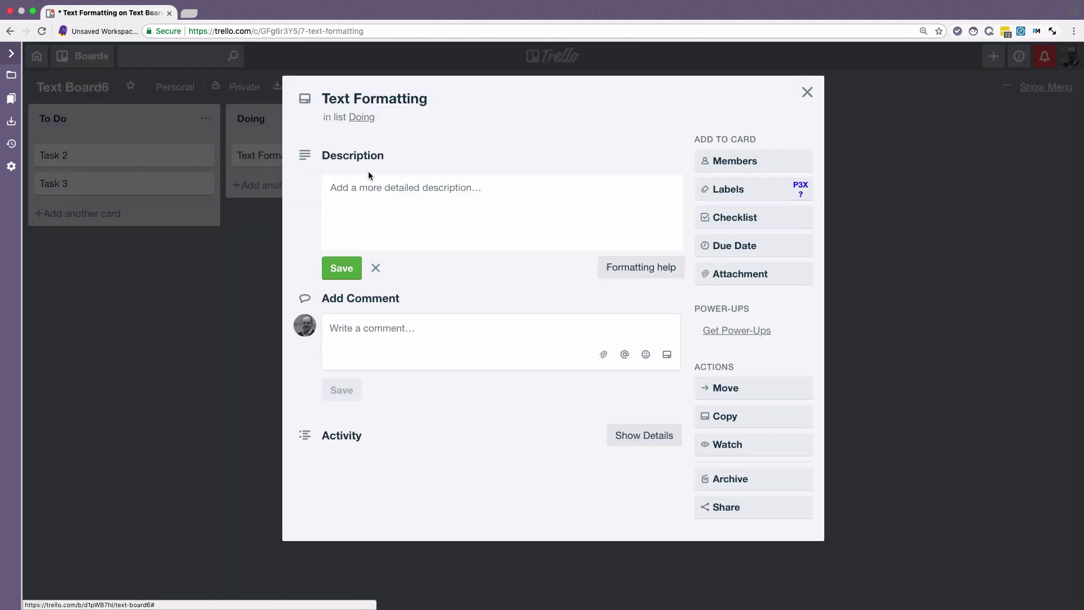
click(371, 198)
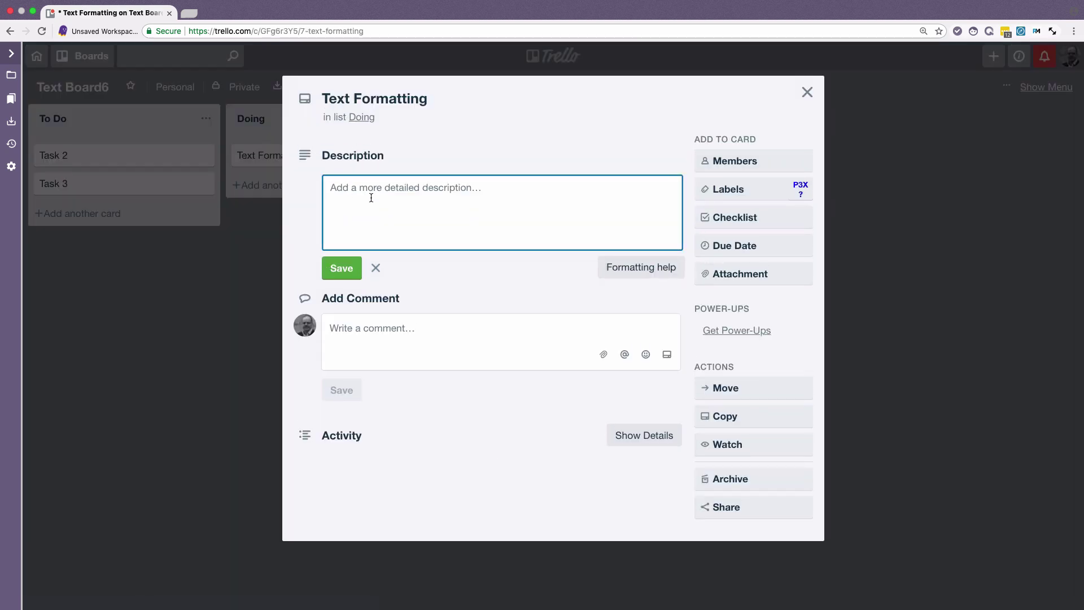
text(Big Header ------------  **Bold Text** This is normal text and more normal text  **Normal List** - Easy to understand - Less than 10 minutes  Requirements: Team Manager Producer:  TBD)
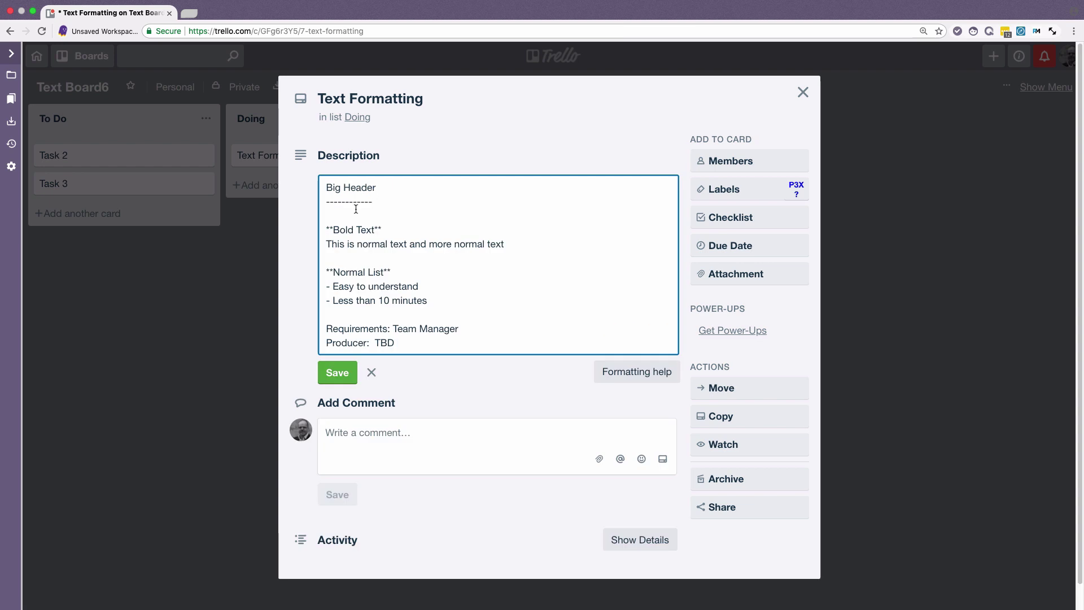
click(337, 373)
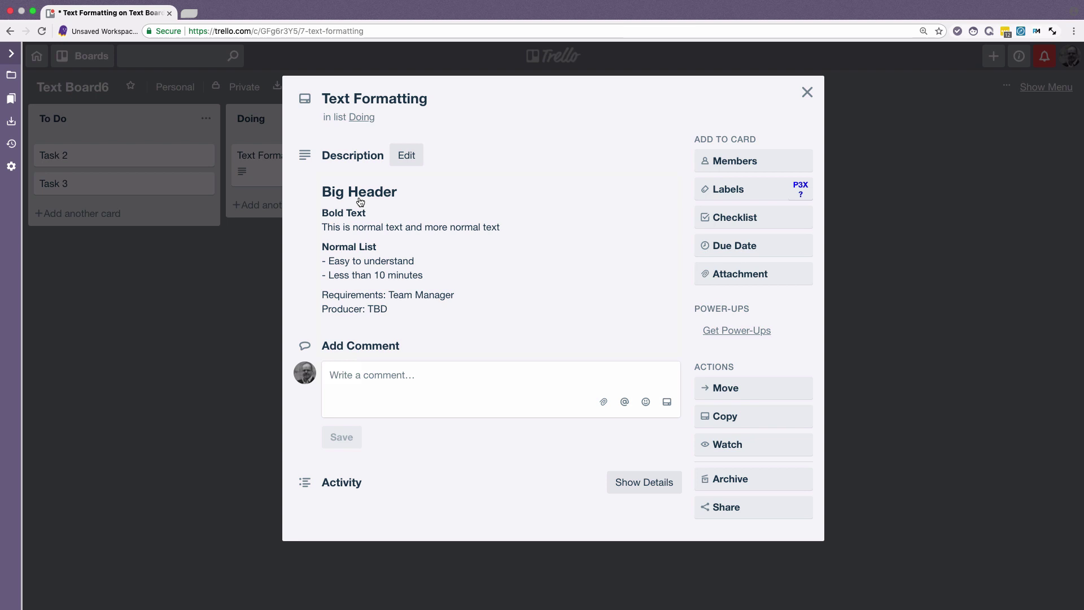
- Reopen the description for editing and view the Markdown formatting help
click(406, 154)
click(644, 374)
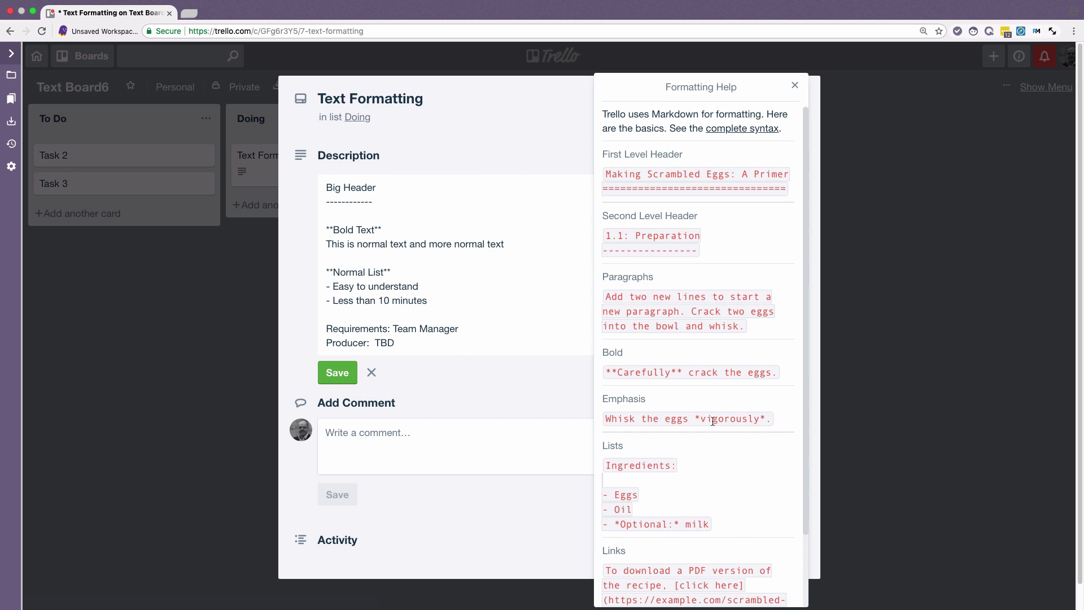
click(796, 86)
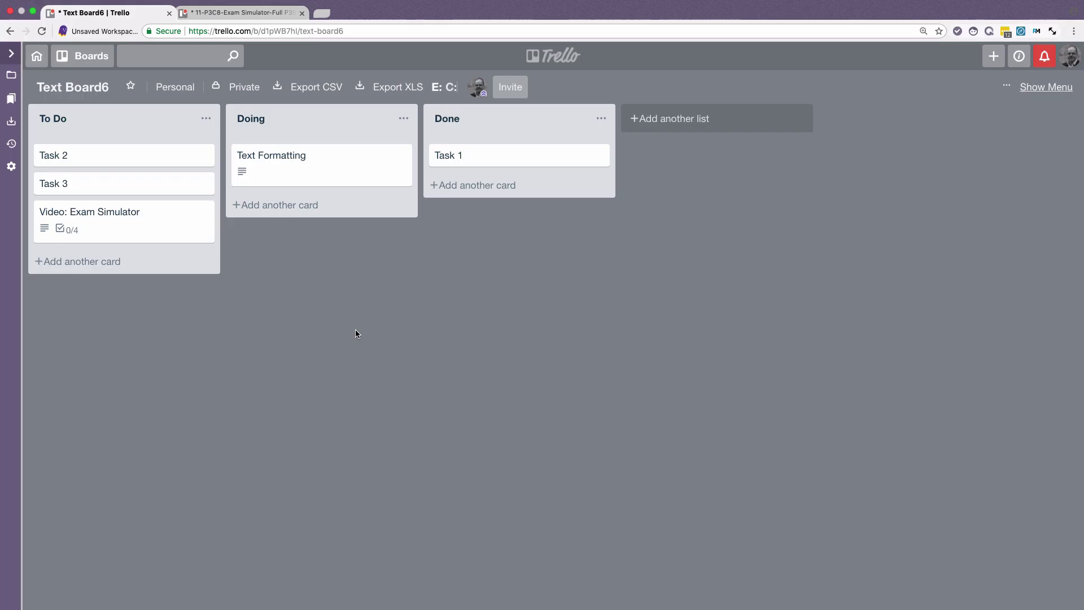
click(117, 215)
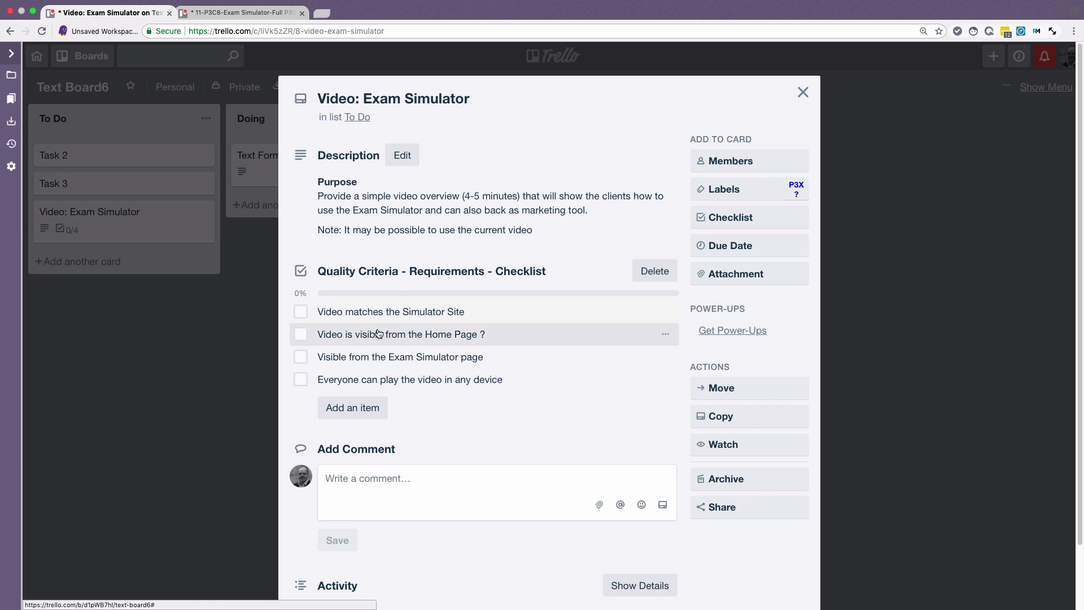
click(304, 315)
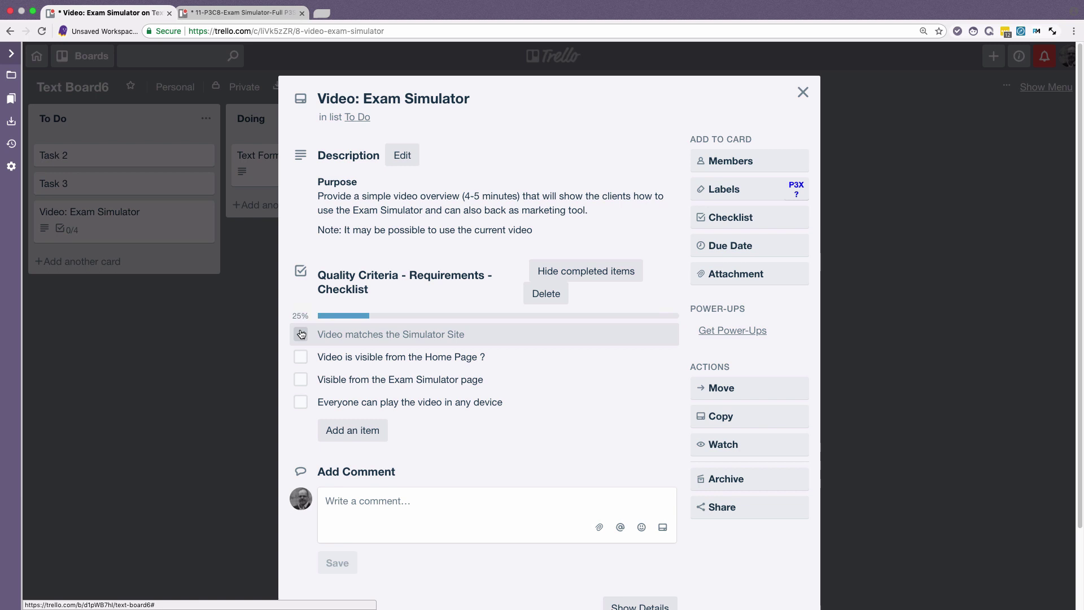
click(303, 361)
click(301, 379)
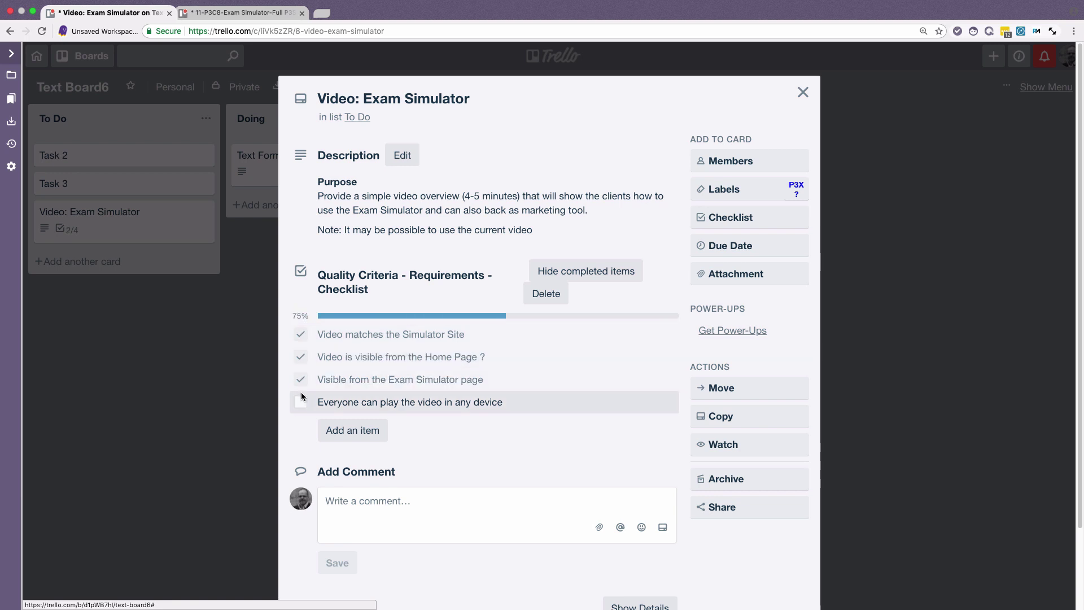
click(300, 333)
click(301, 357)
click(301, 379)
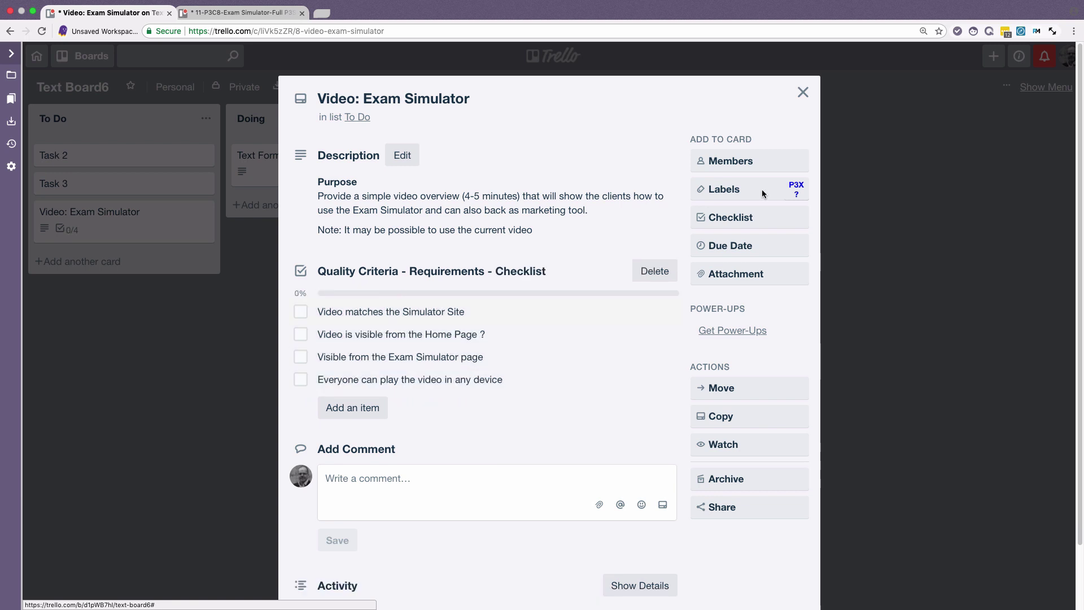
click(803, 92)
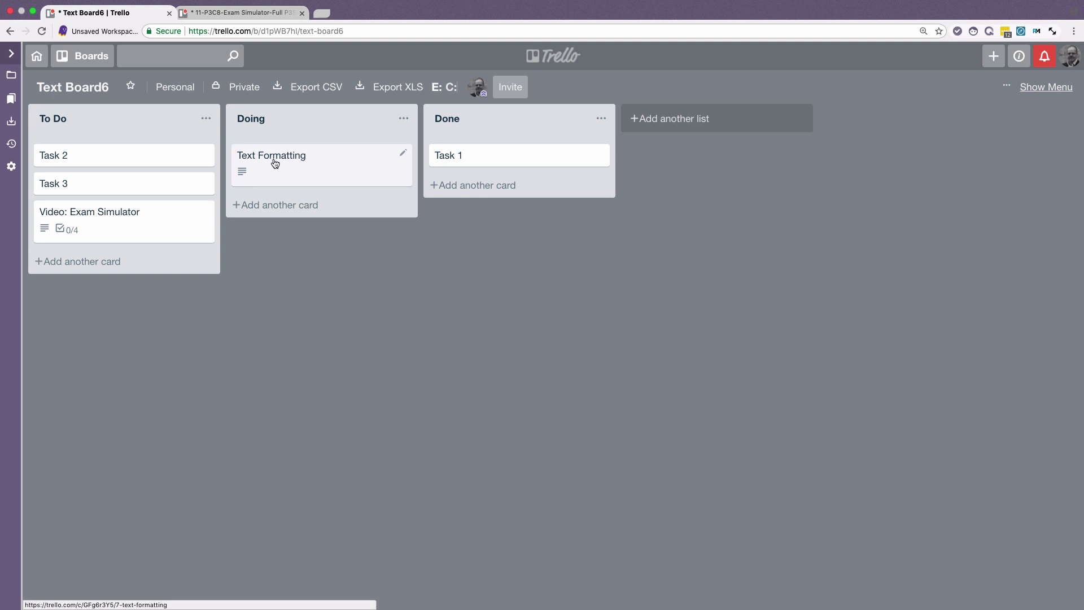
- Add a checklist titled 'Quality Criteria - Requirements - Checklist' to Task 1
click(458, 160)
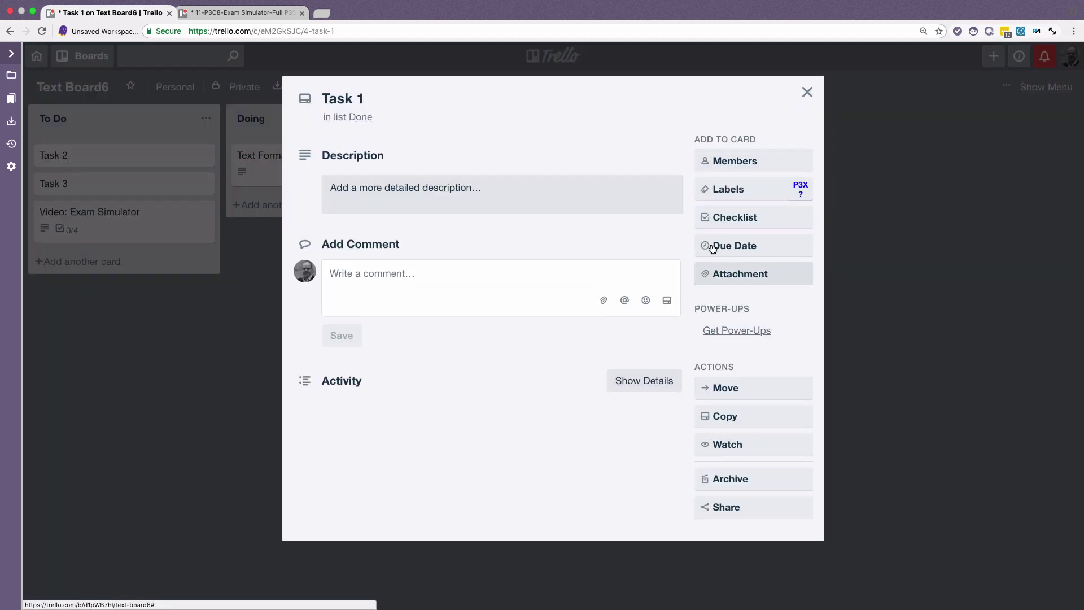
click(755, 220)
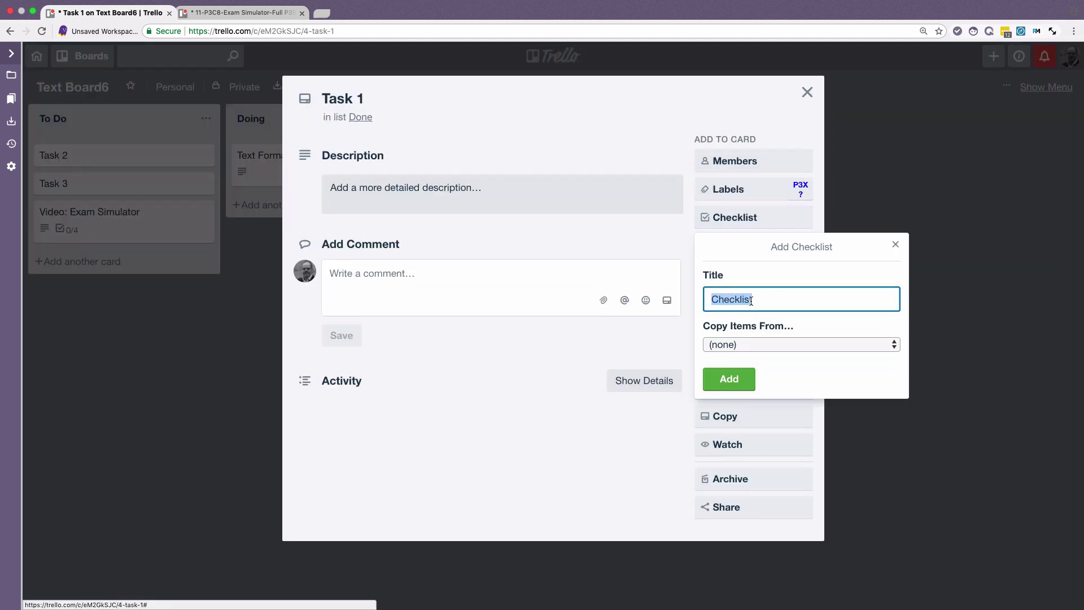
text(Quality Criteria - Requirements - Checklist)
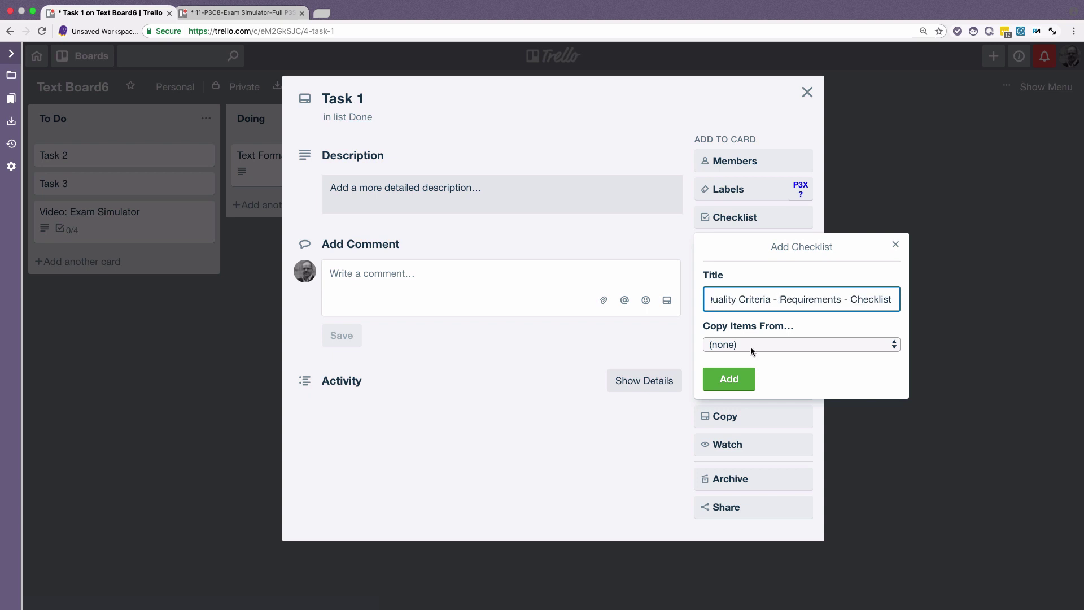
click(727, 379)
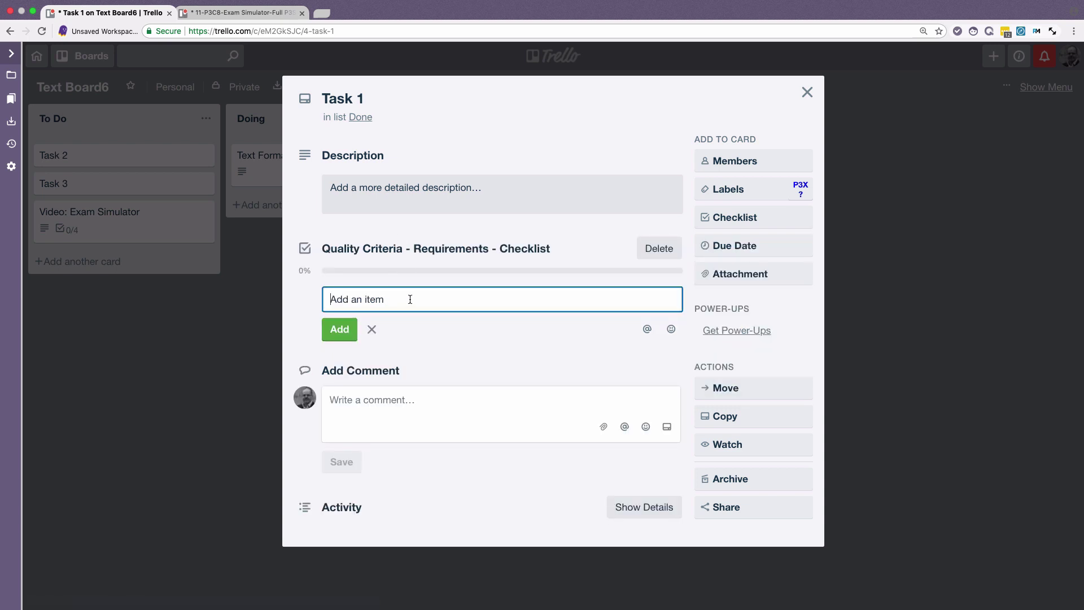
- Add checklist items Requirement 1 and Requirement 2, then close the card
text(Requirement  1)
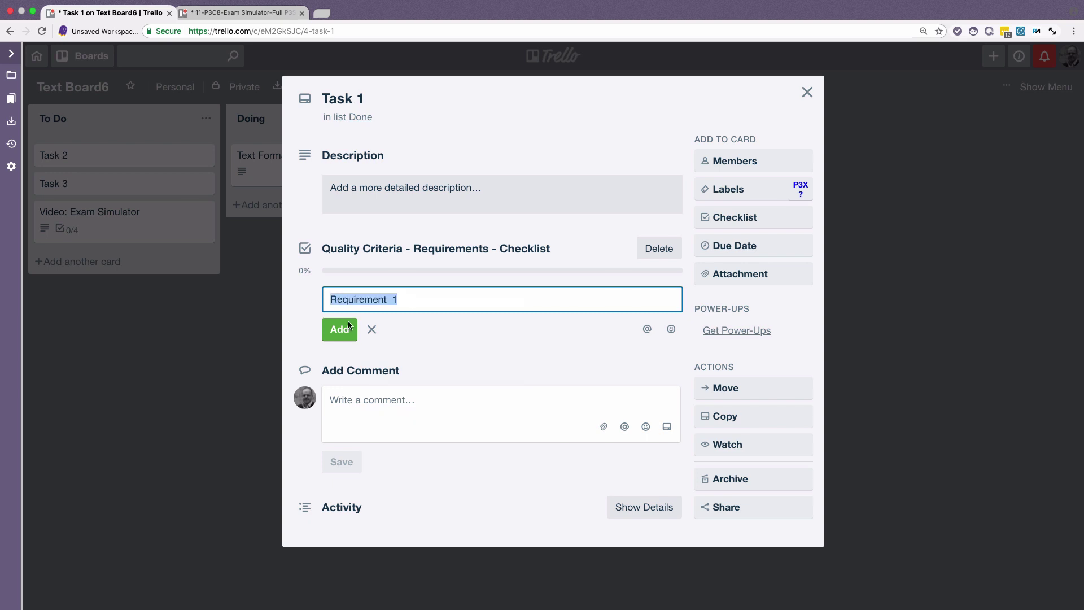
click(340, 330)
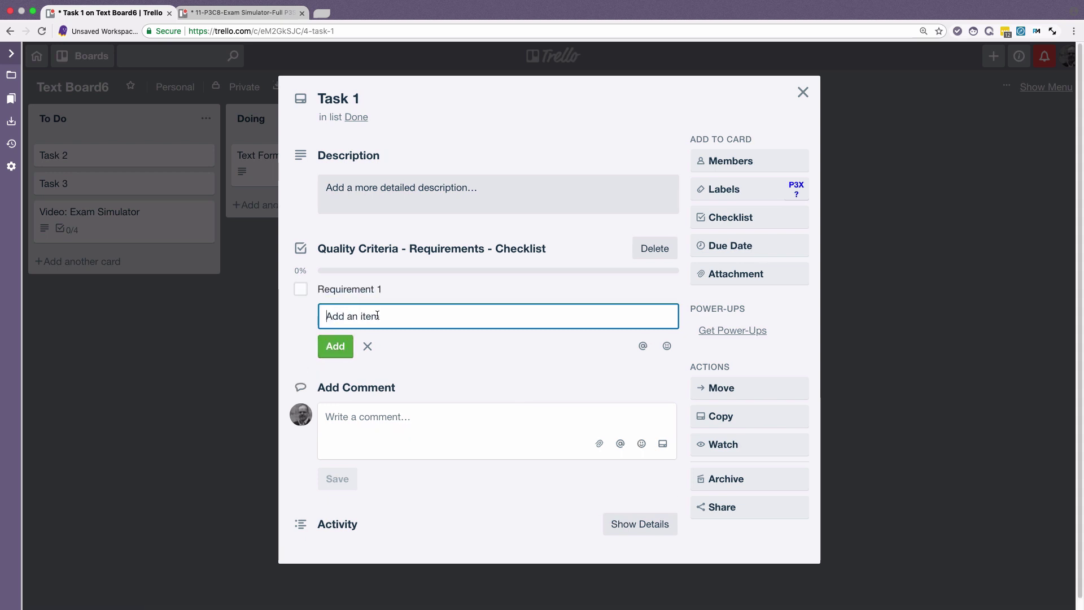
text(Requirement  1)
key(BackSpace)
text(2)
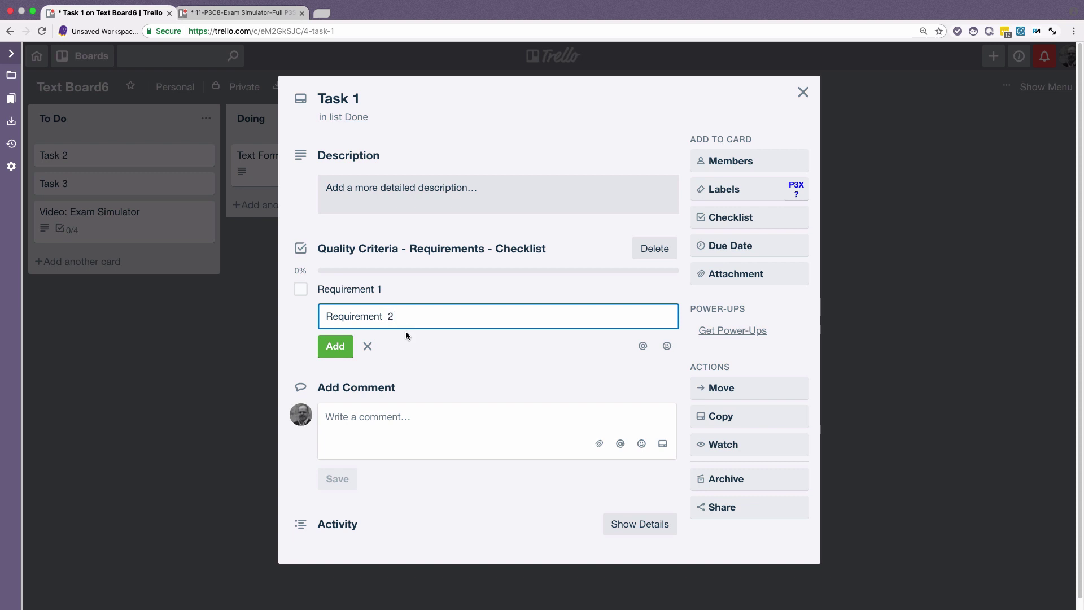
click(336, 346)
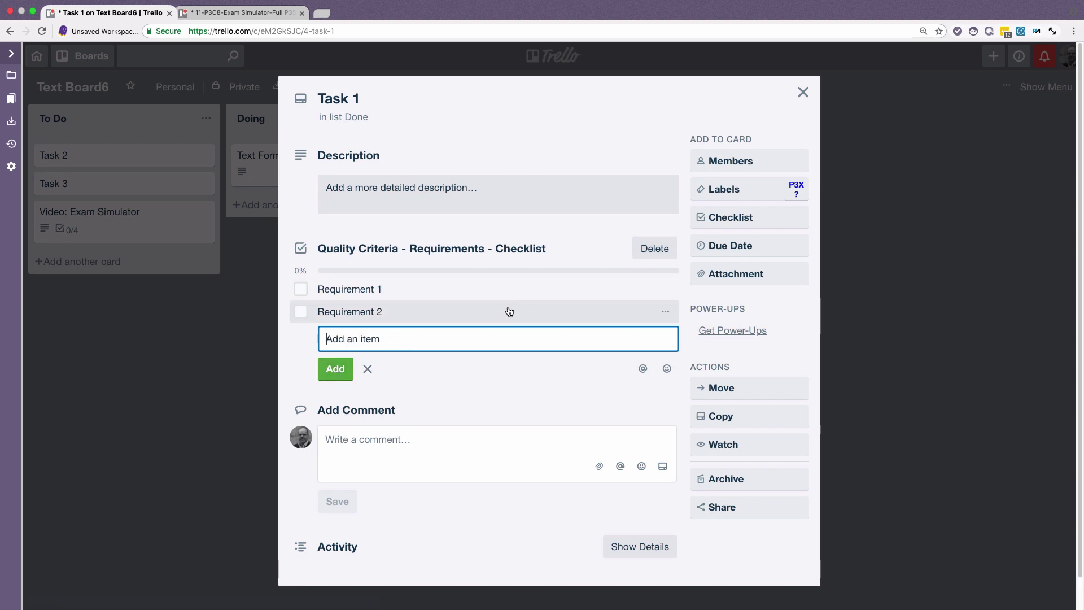
click(803, 92)
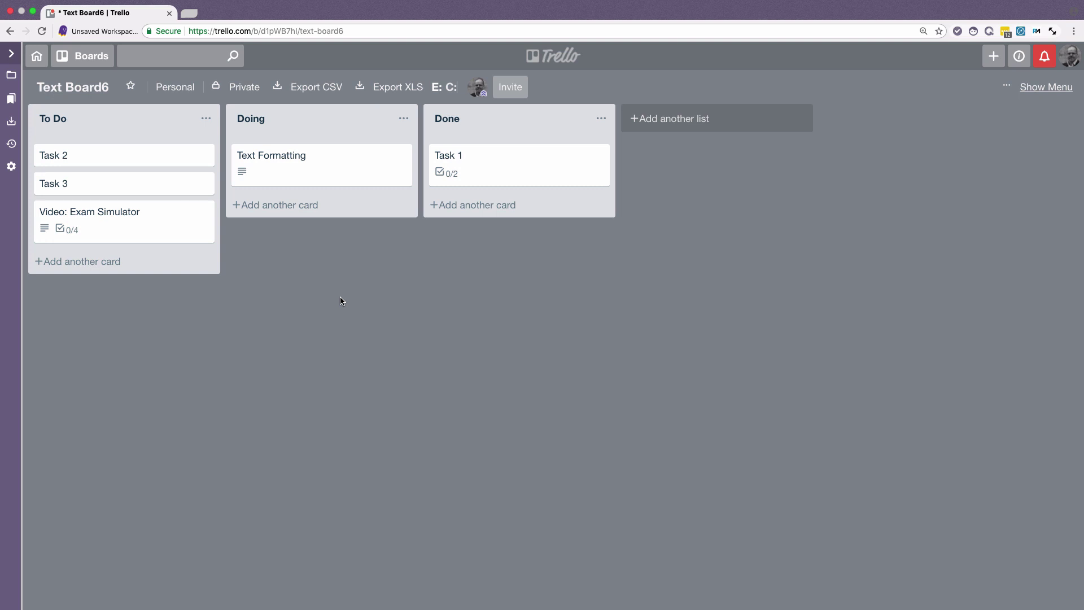
- Search Google for the p3x template board in a new Chrome tab
click(189, 13)
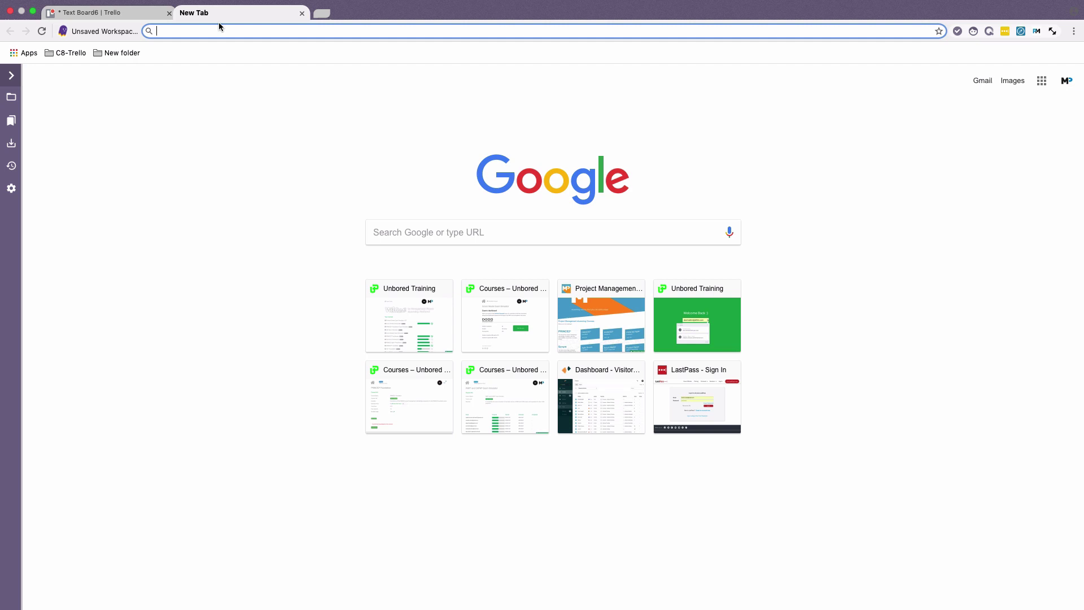
text(p3x template board)
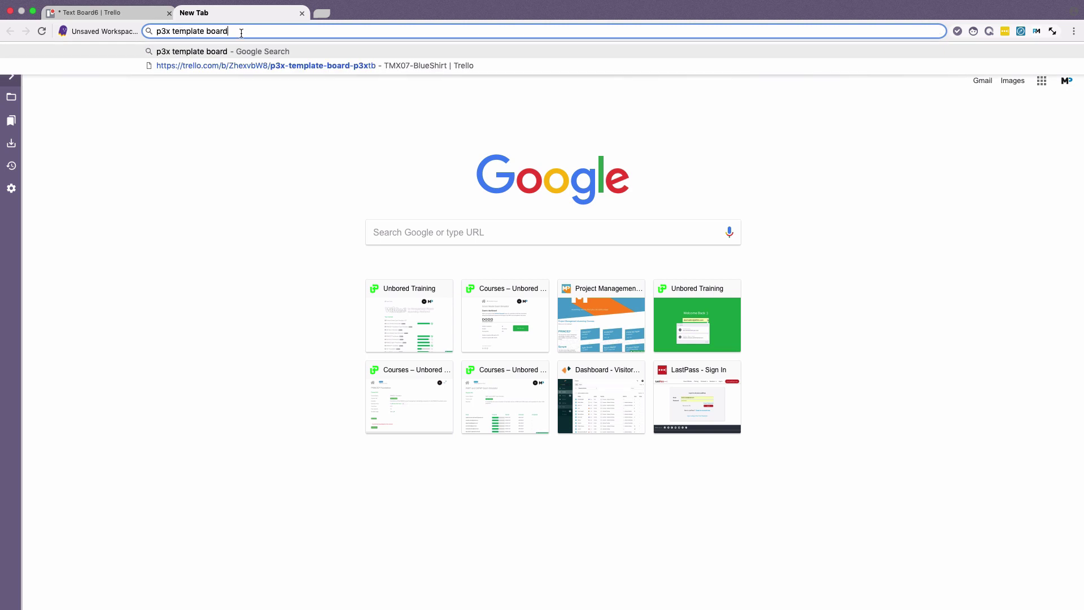
key(Return)
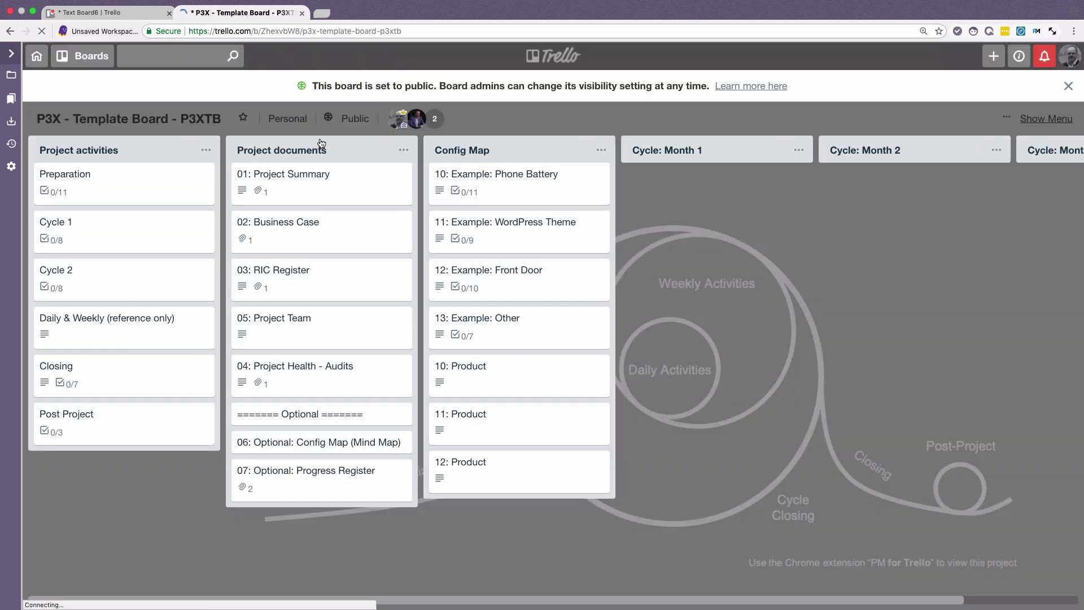
- Verify the P3X template board's visibility is Public and dismiss the public-board banner
click(356, 120)
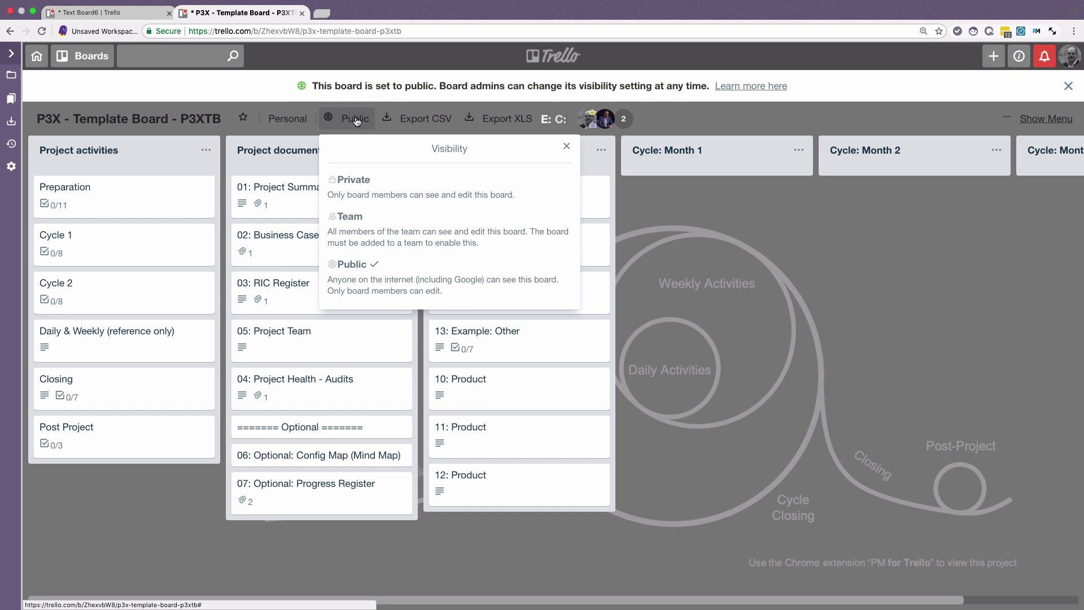
click(770, 302)
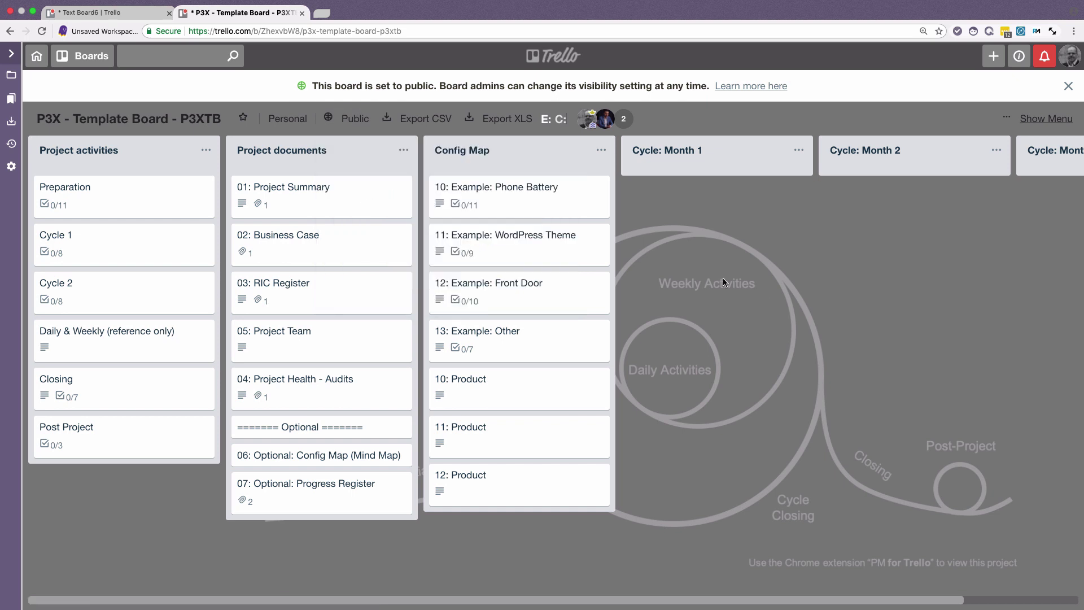
click(1069, 85)
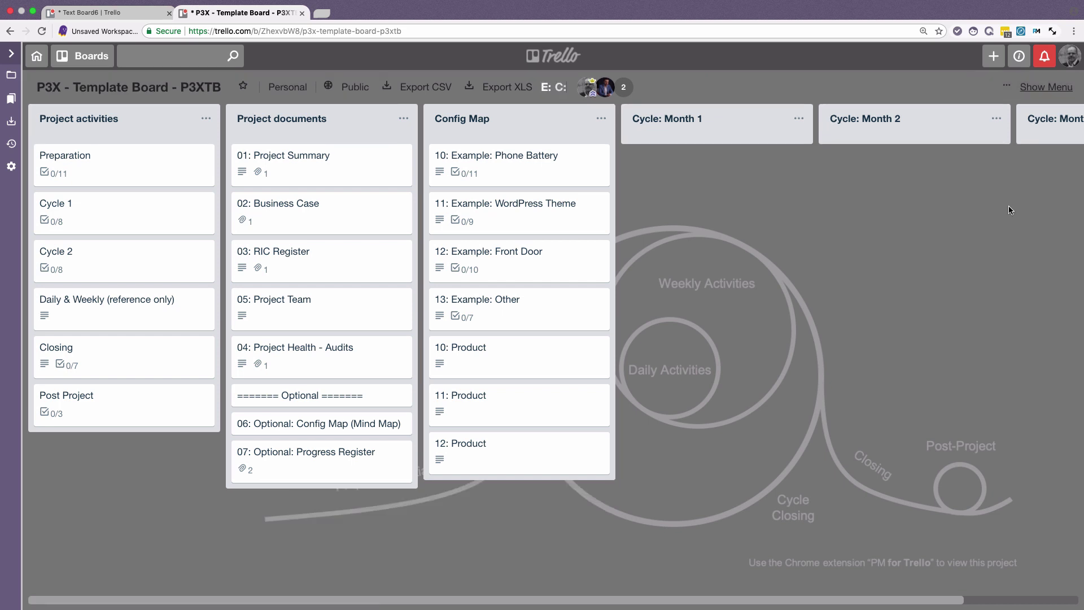
click(1051, 87)
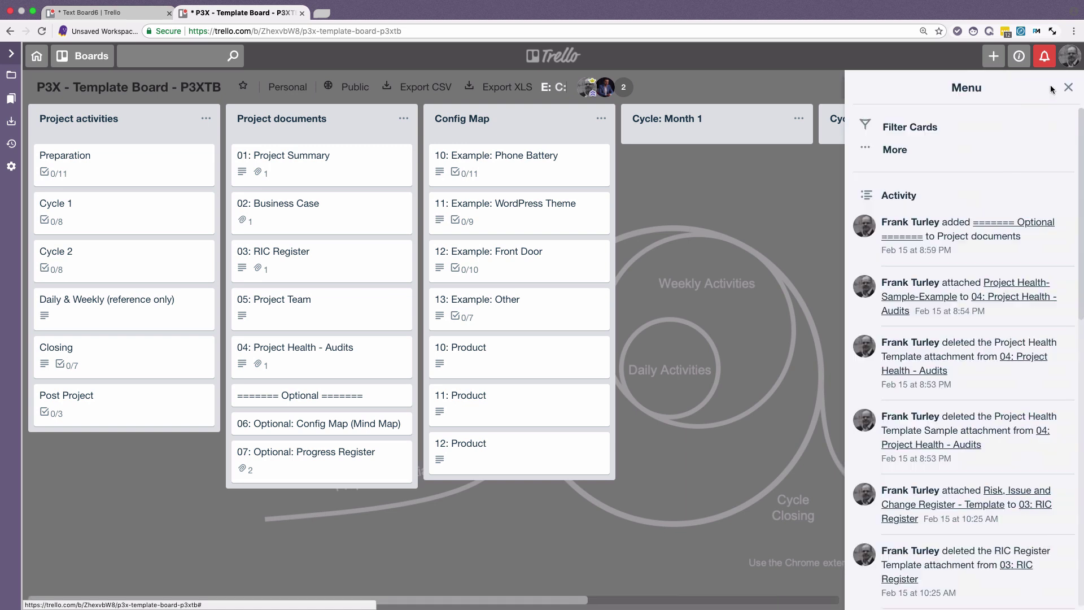
click(888, 149)
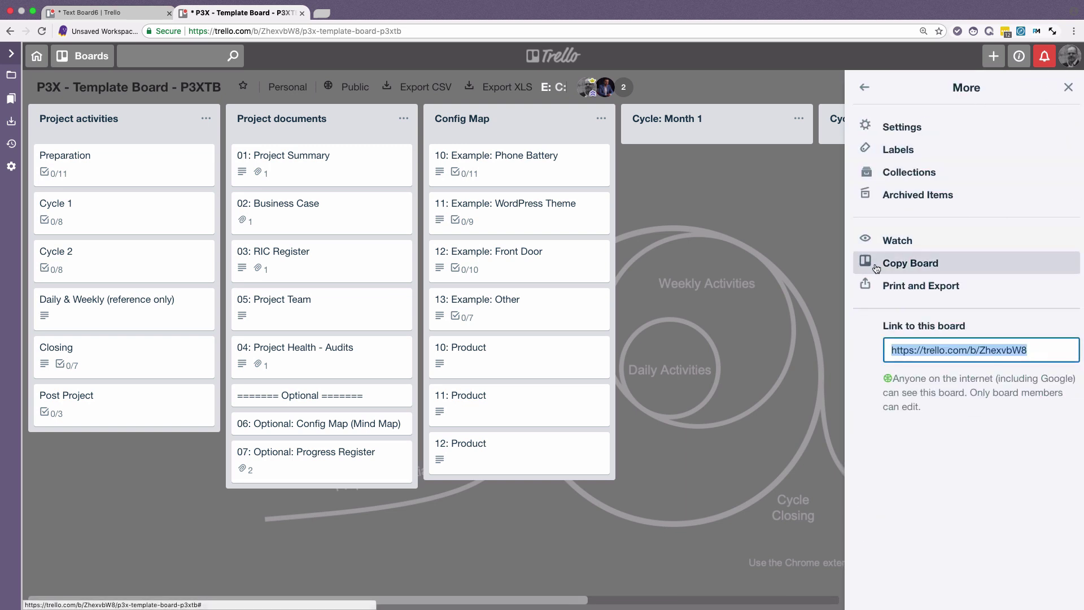
click(915, 264)
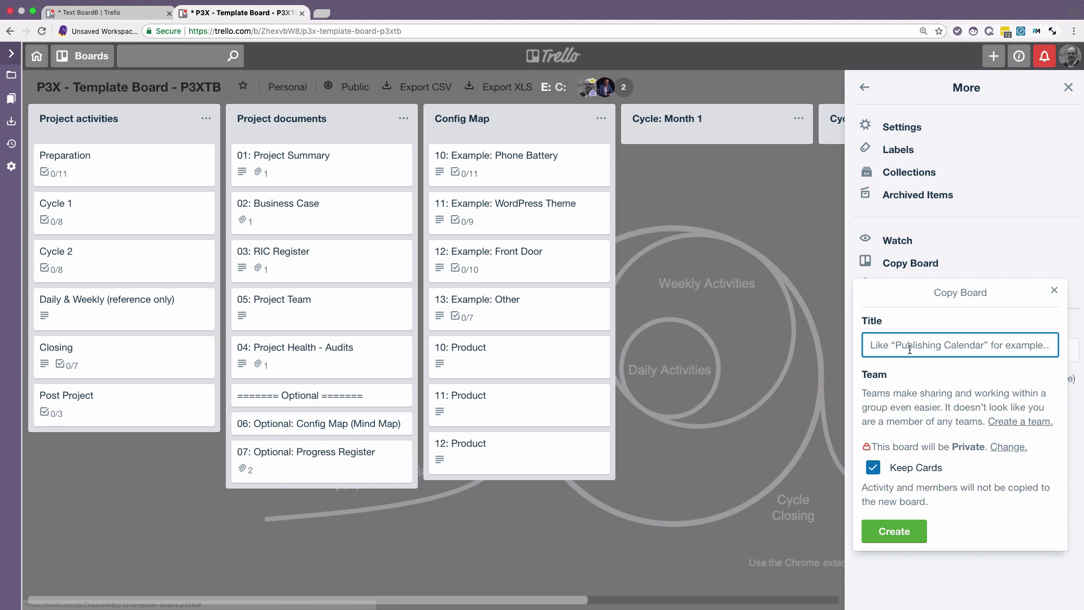
text(Projec)
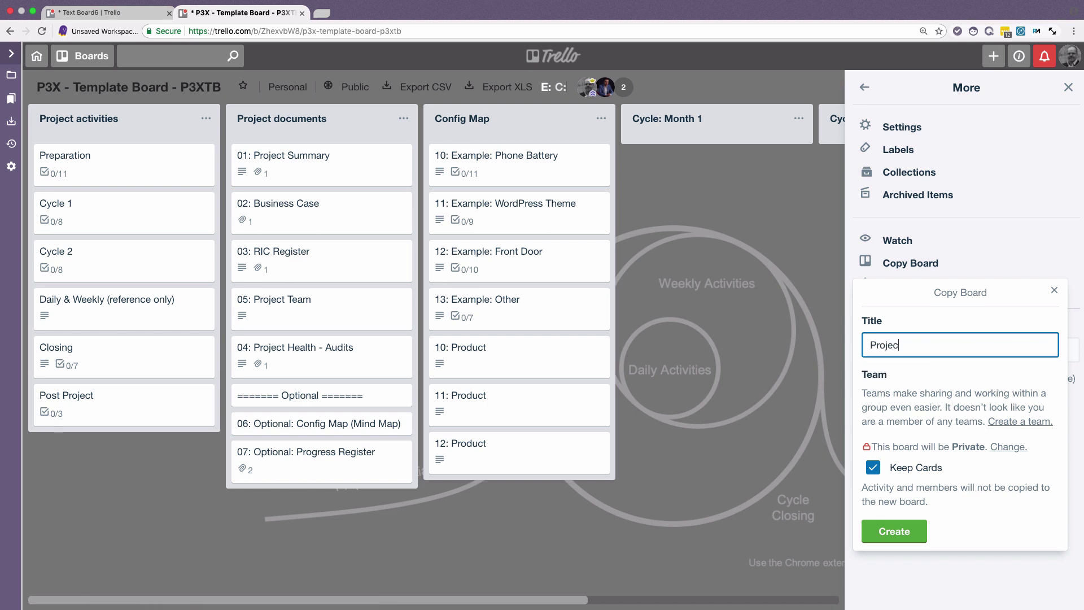
text(t 1)
click(890, 531)
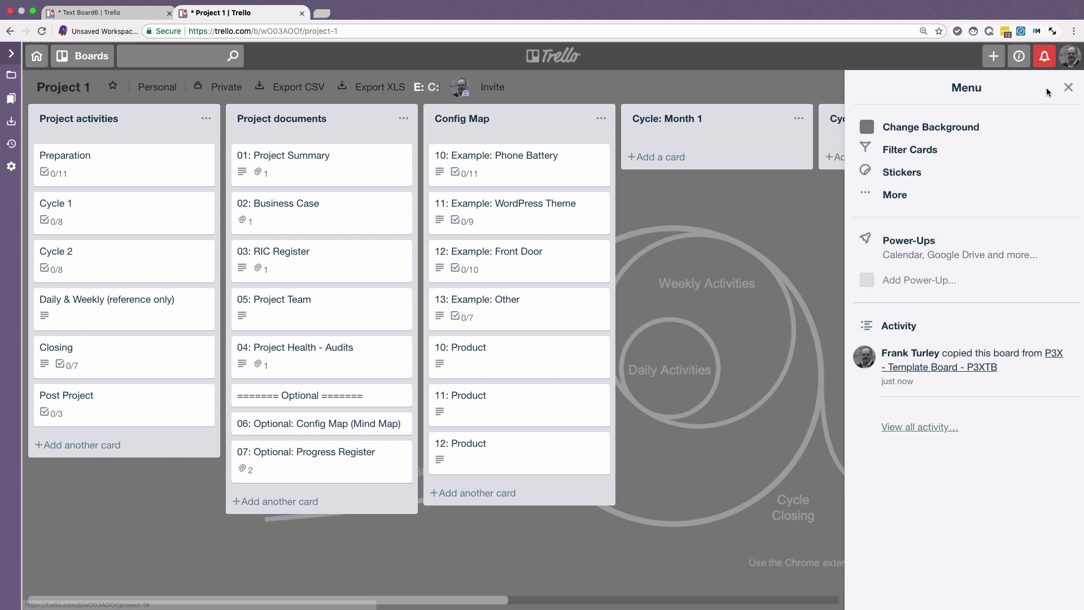
- Close the Menu sidebar to reveal Project 1's Cycle: Month 1 and Month 2 lists
click(1069, 88)
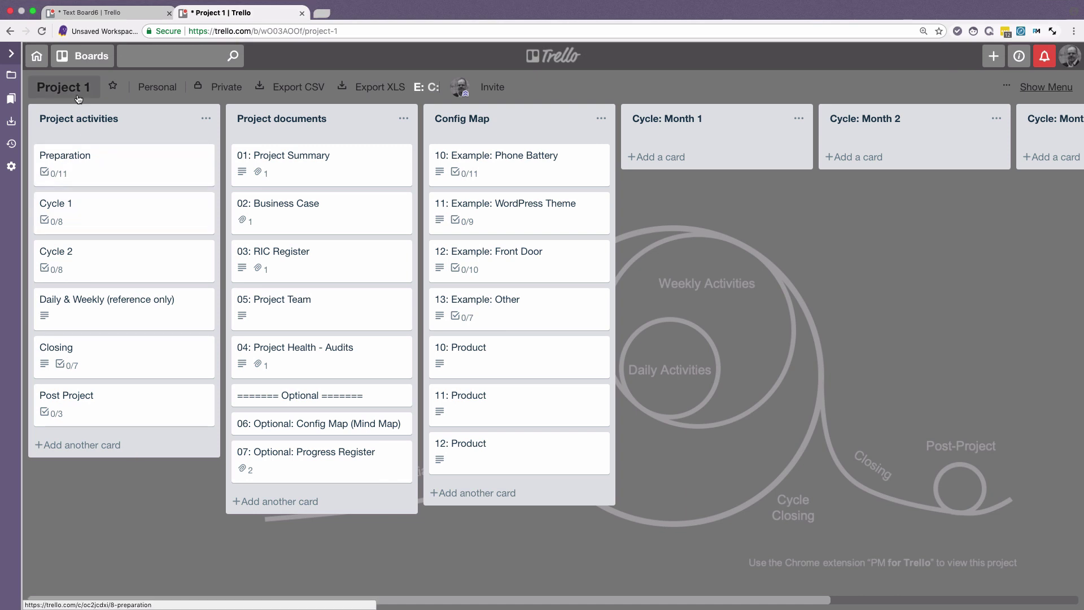
- Invite a collaborator to Project 1 by e-mail, sending the default invitation message
click(494, 94)
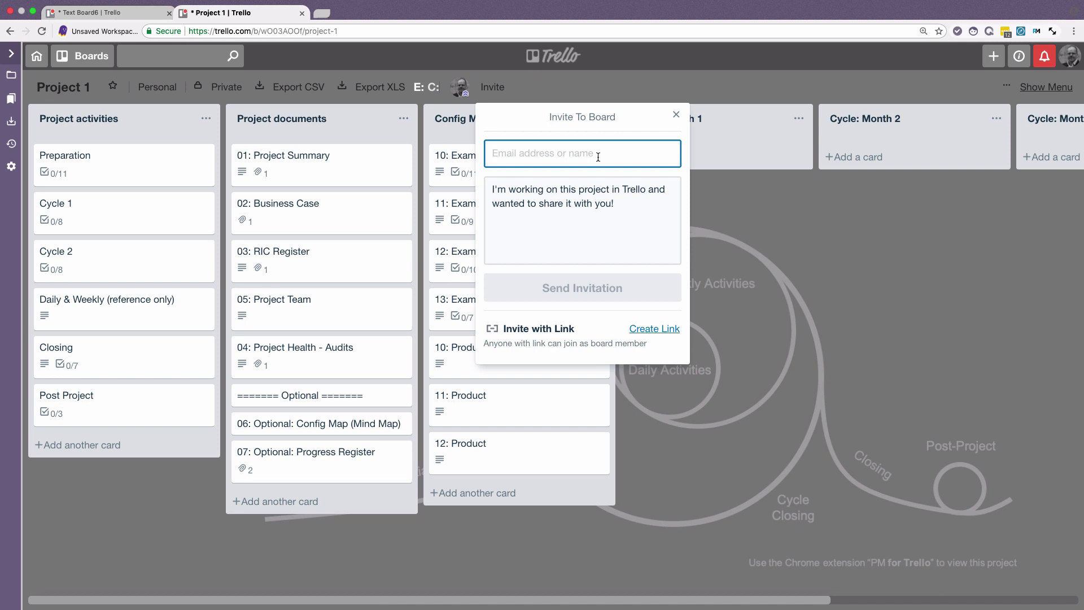
key(ctrl+v)
key(Tab)
click(598, 195)
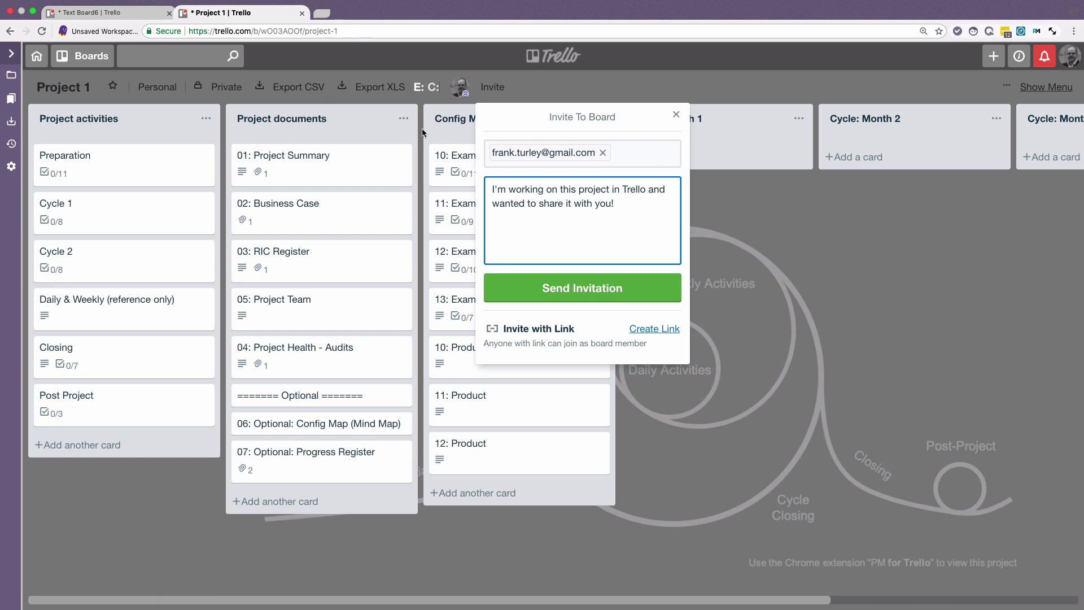
click(747, 276)
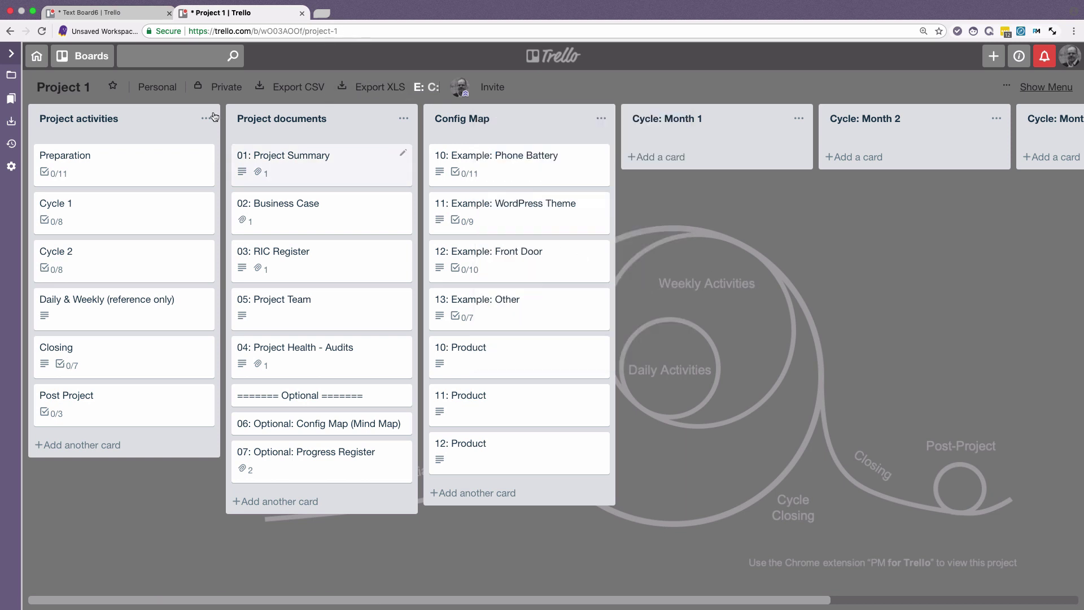
click(97, 56)
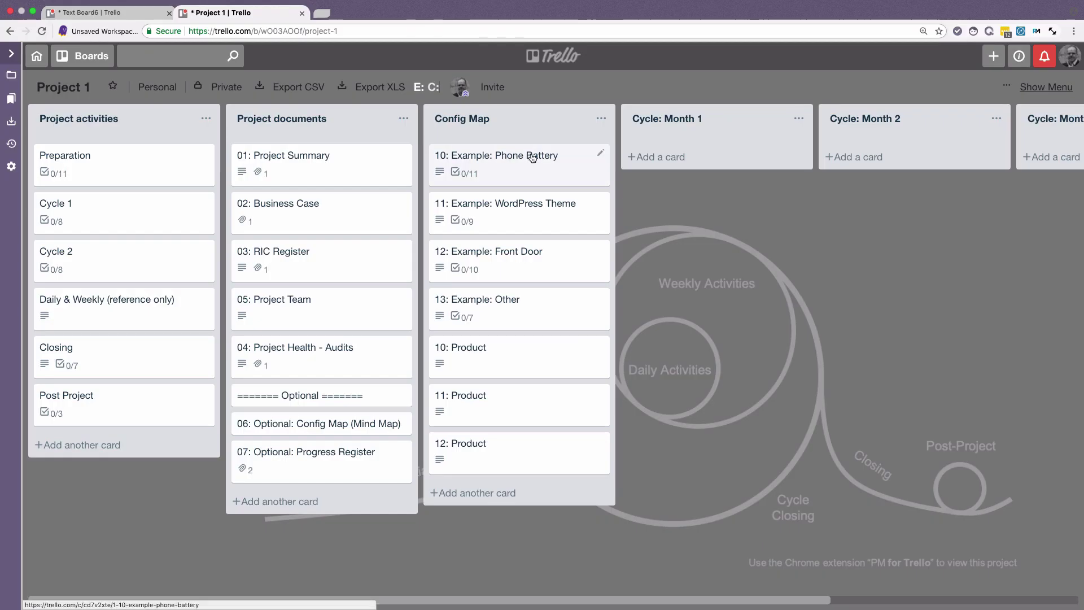
- Give the Phone Battery card a Mar 4 due date
click(528, 158)
click(775, 249)
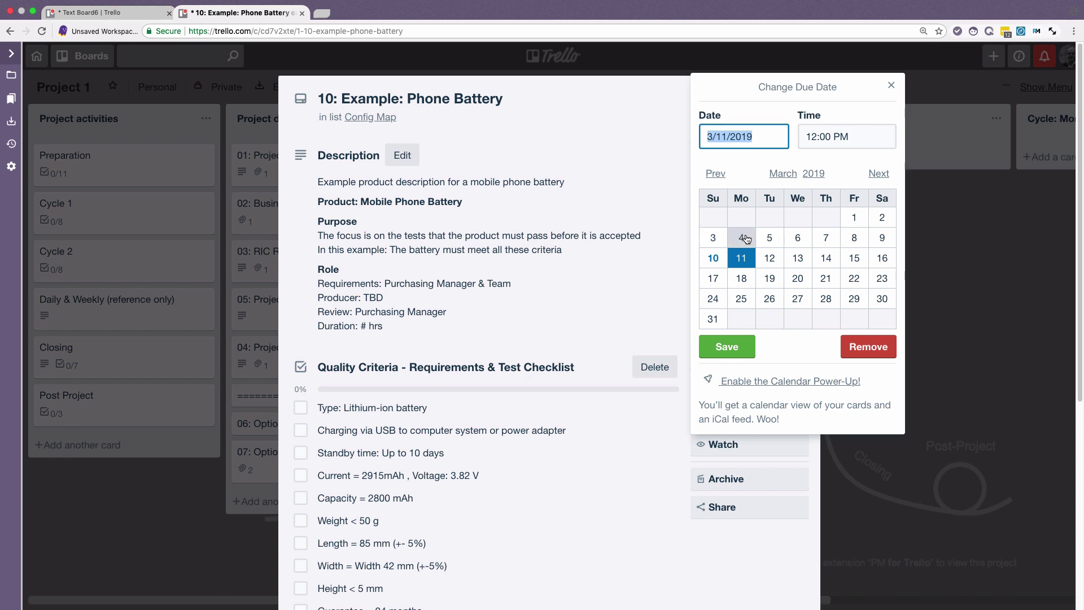
click(739, 239)
click(728, 347)
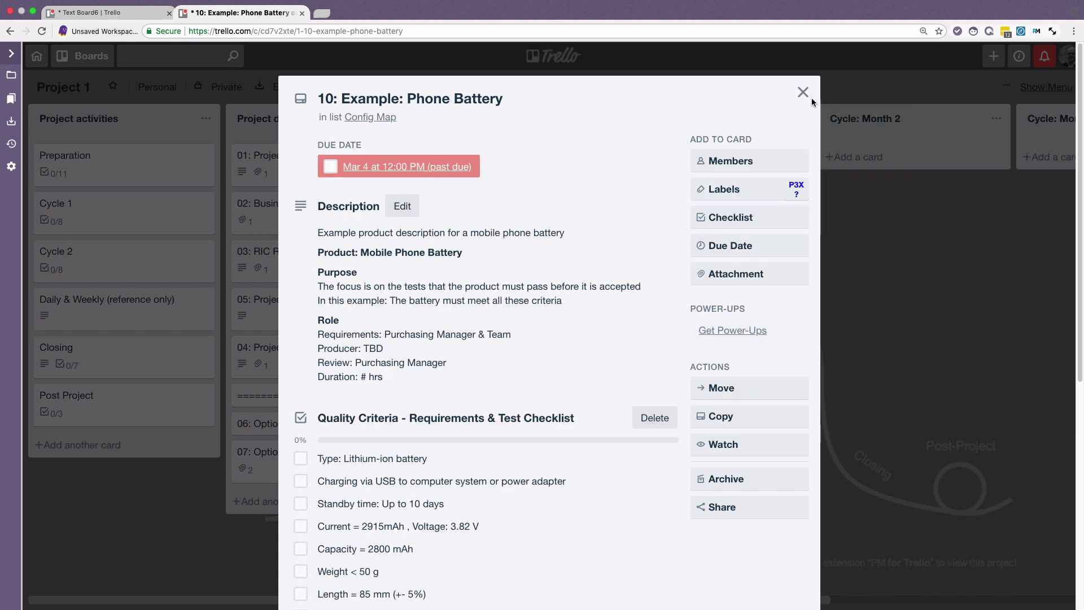
click(802, 93)
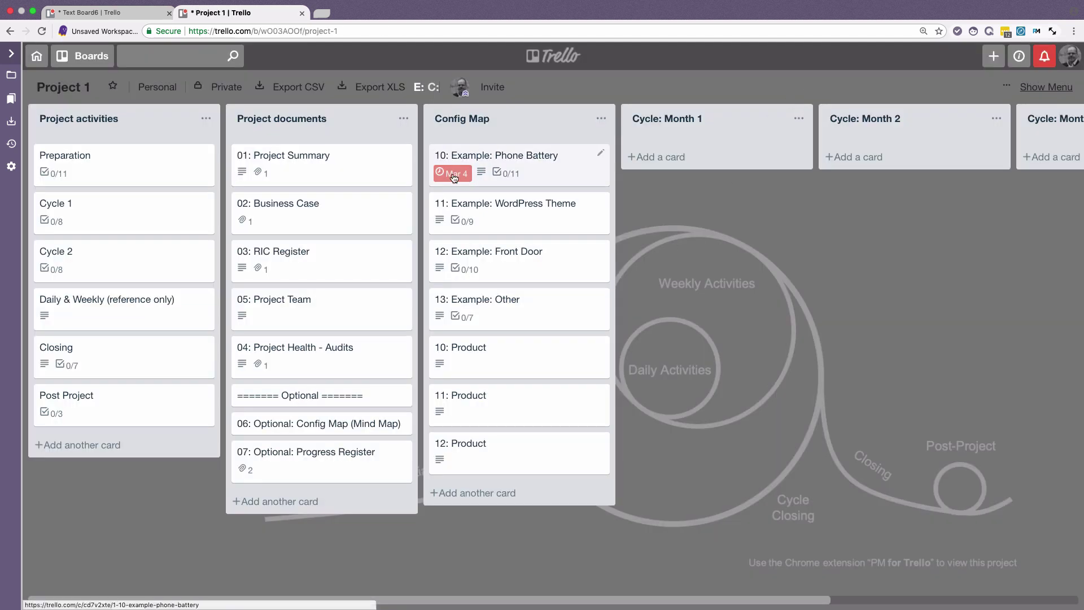
- Give the WordPress Theme card a Mar 18 due date
click(502, 208)
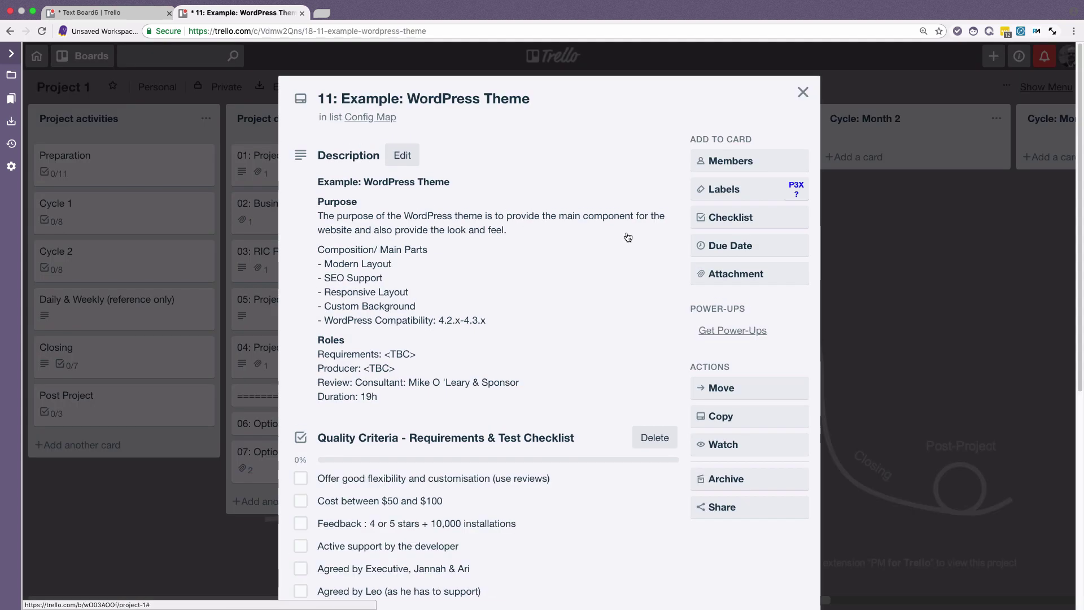
click(734, 246)
click(742, 278)
click(727, 347)
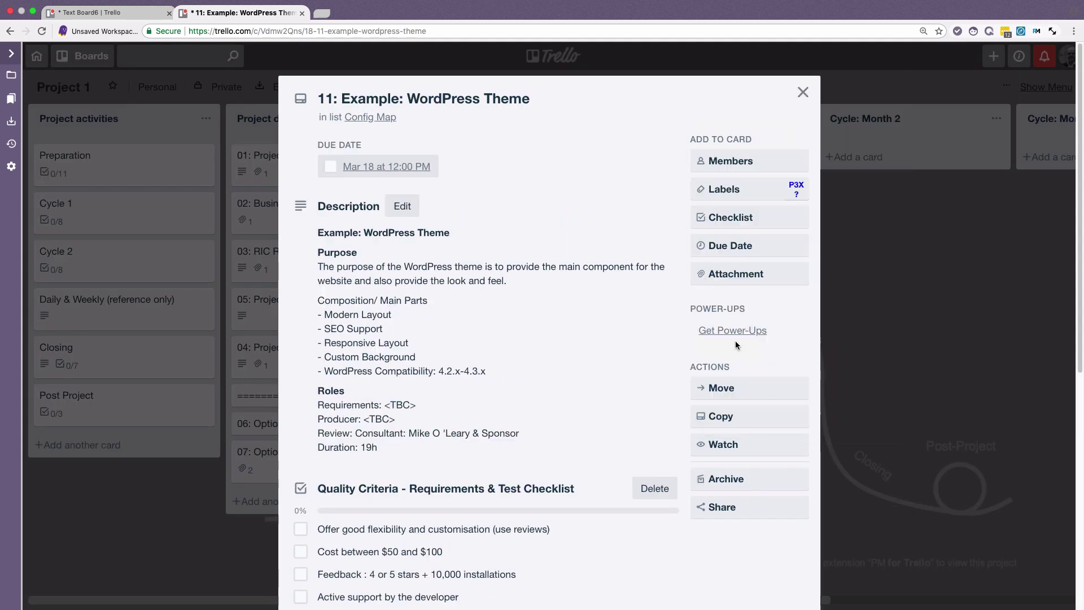
click(804, 92)
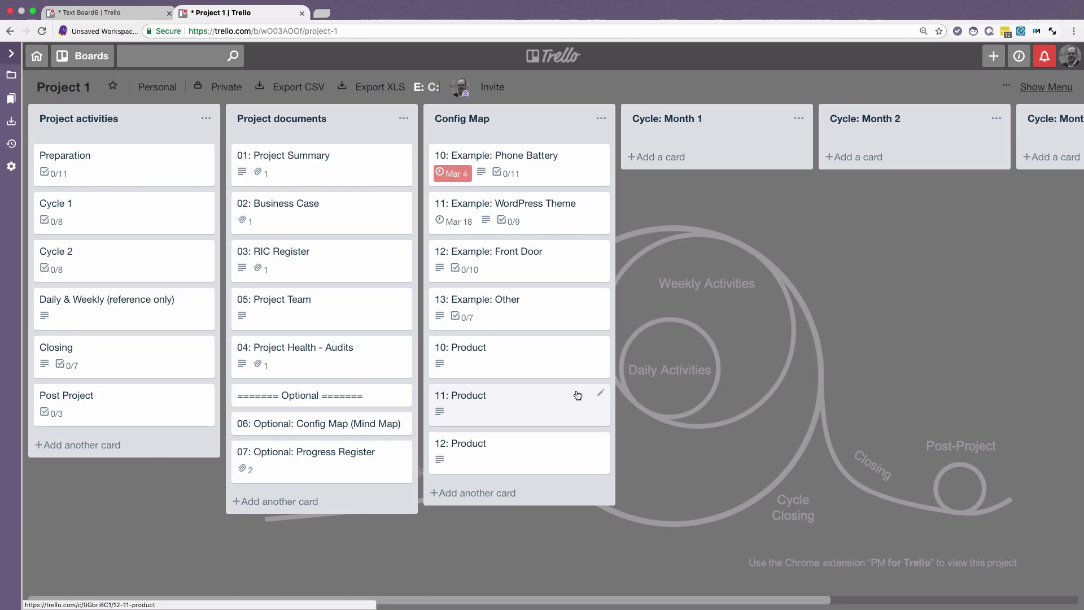
- Apply the Req Done label to the 10: Product card
click(498, 354)
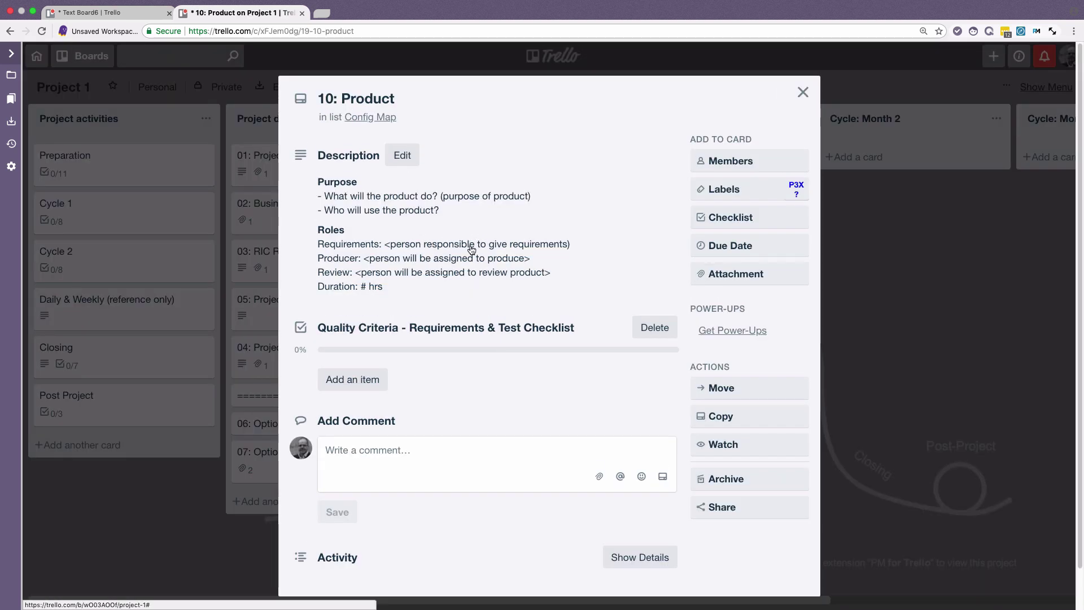
click(737, 192)
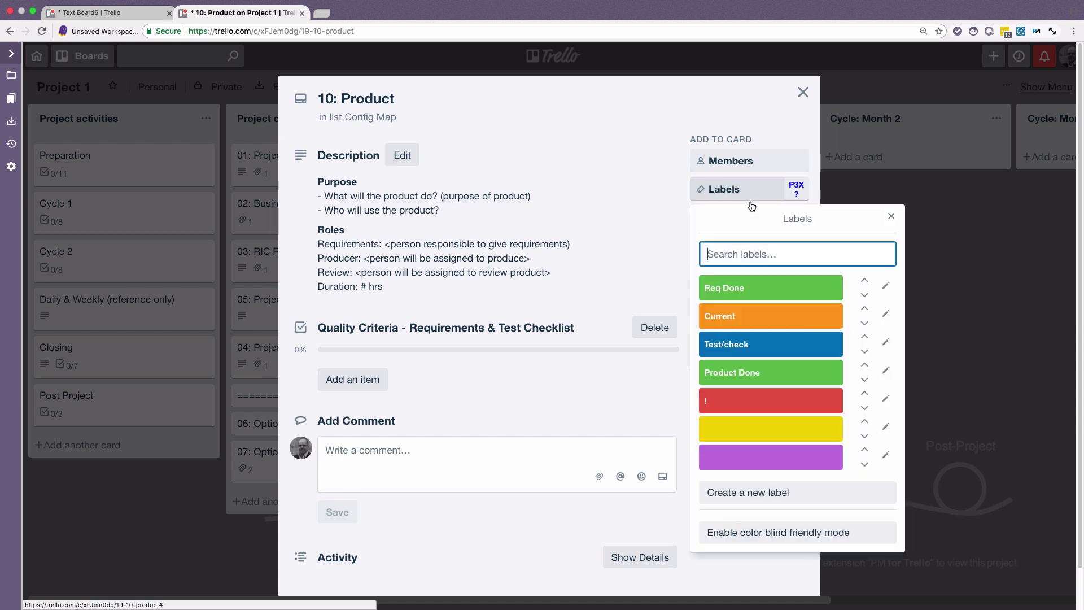
click(781, 289)
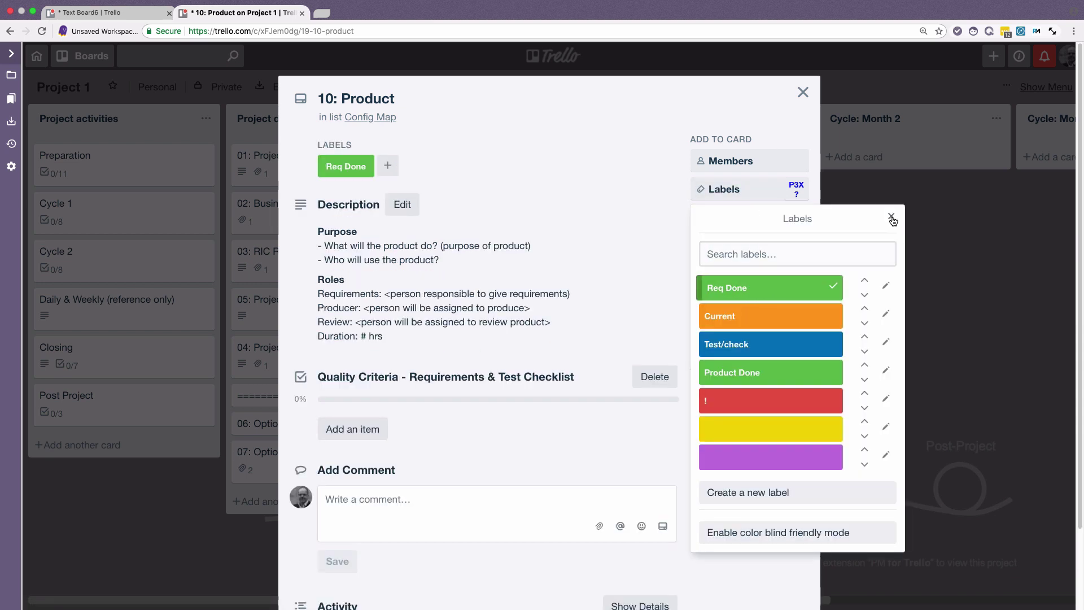
click(891, 217)
click(803, 92)
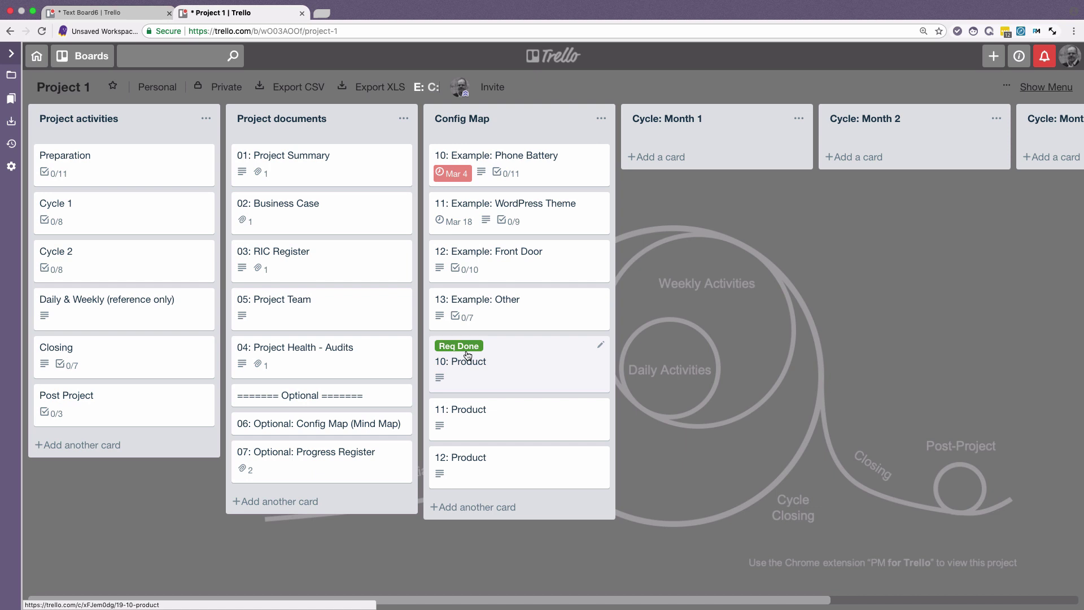
- Move the 10: Product card into Cycle: Month 1 and add the Current label
drag(476, 359, 673, 186)
click(677, 176)
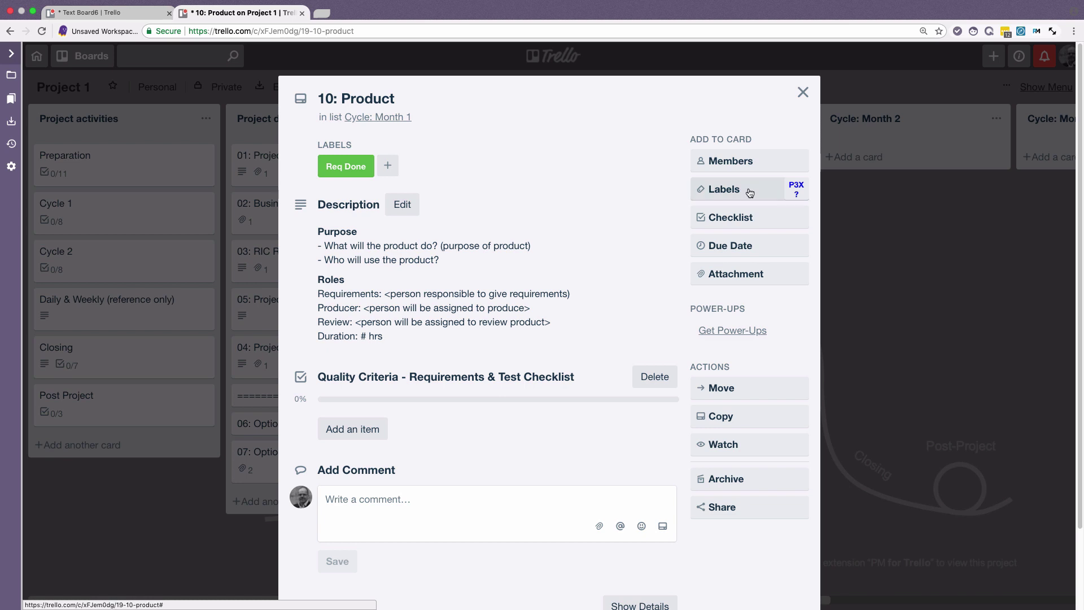
click(743, 192)
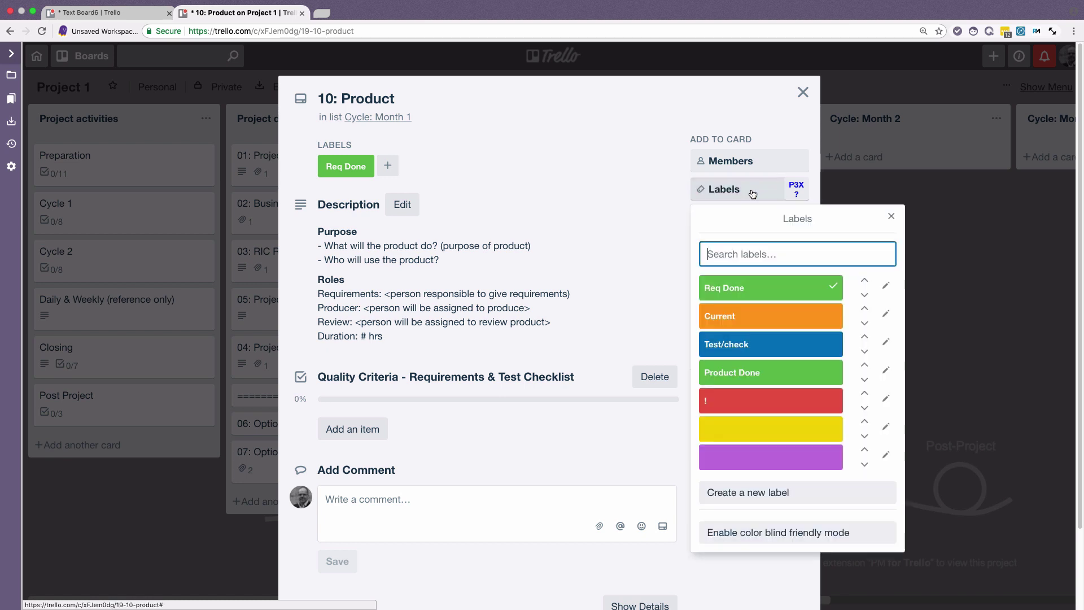
click(772, 318)
click(892, 217)
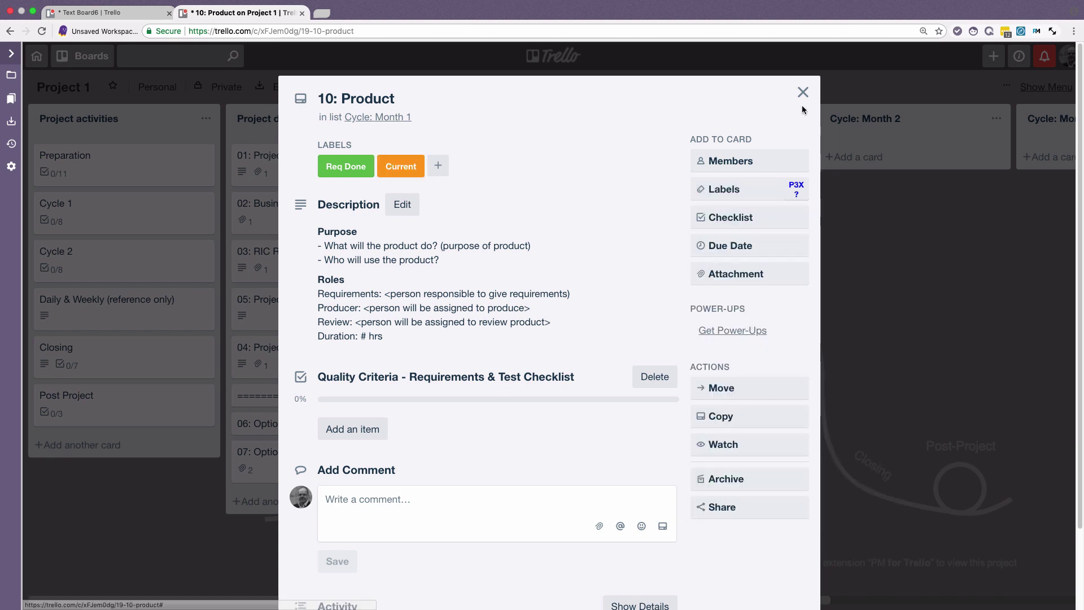
click(803, 92)
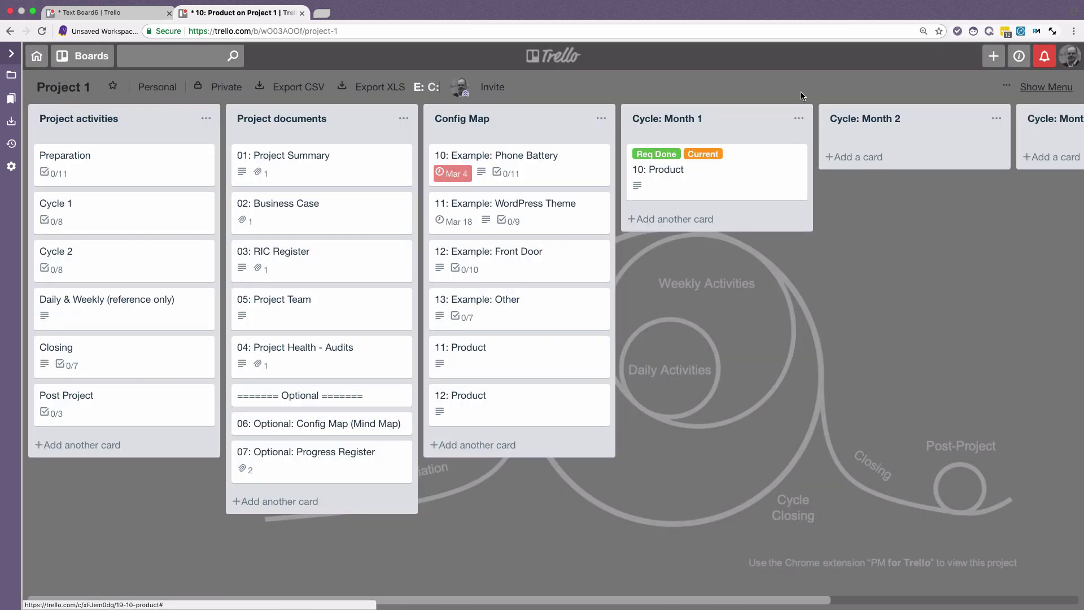
- On 10: Product, remove the Current label and add Product Done
click(753, 160)
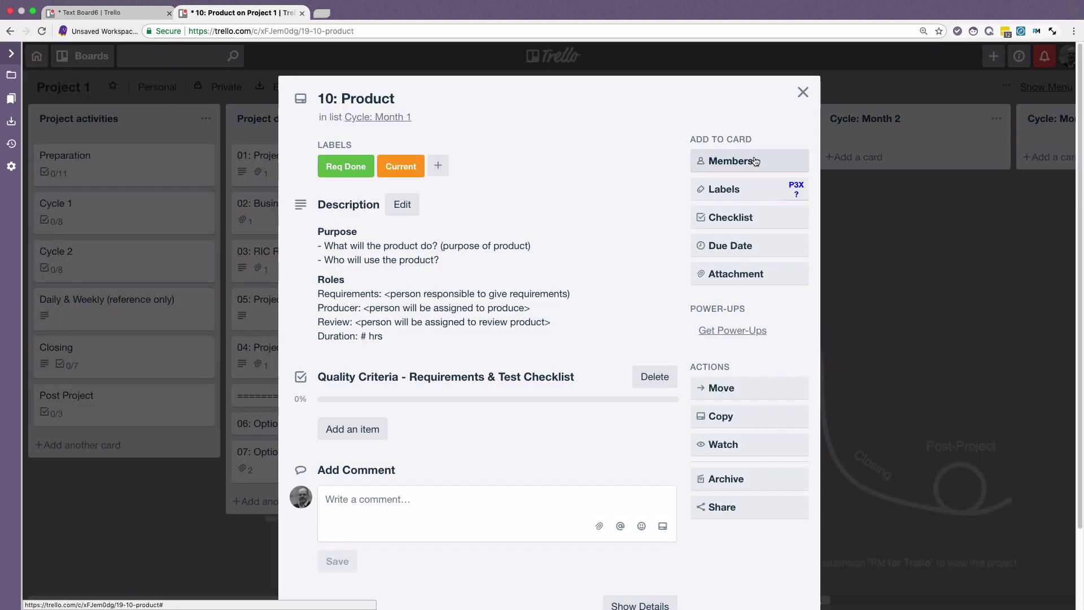
click(418, 173)
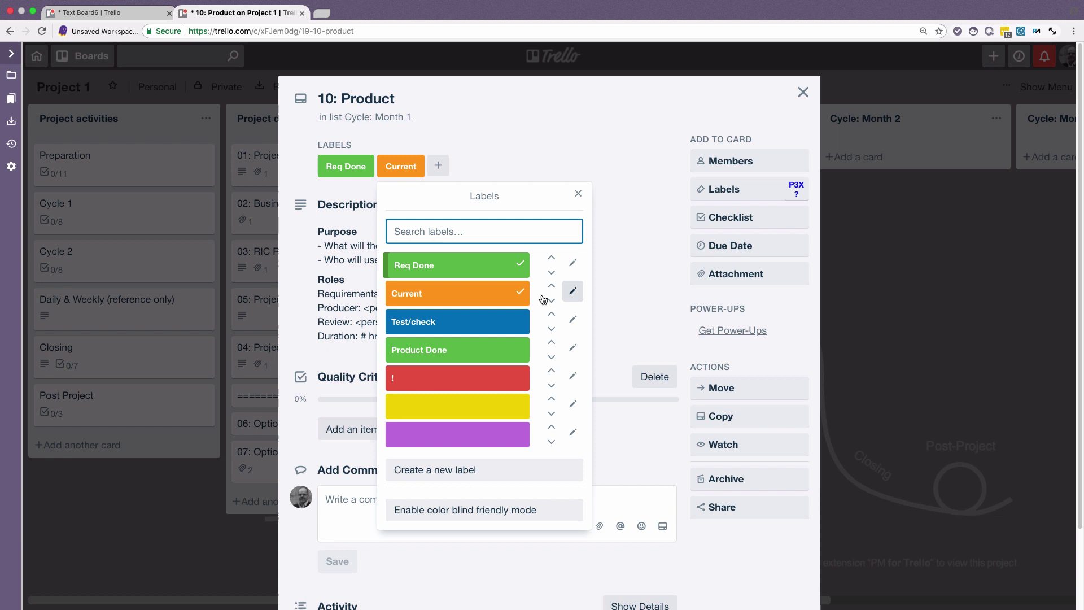
click(523, 292)
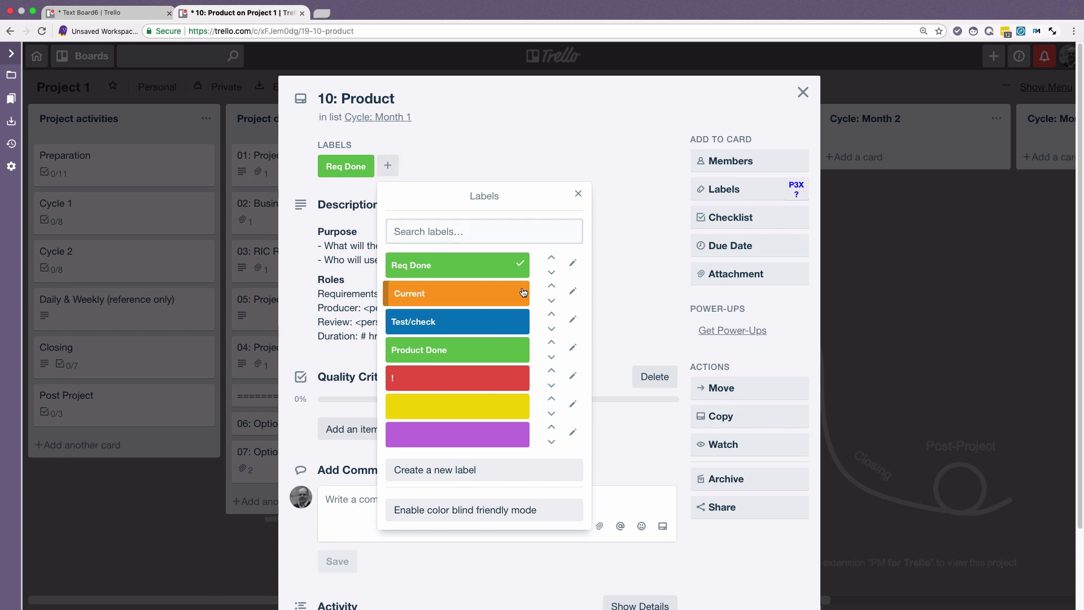
click(520, 350)
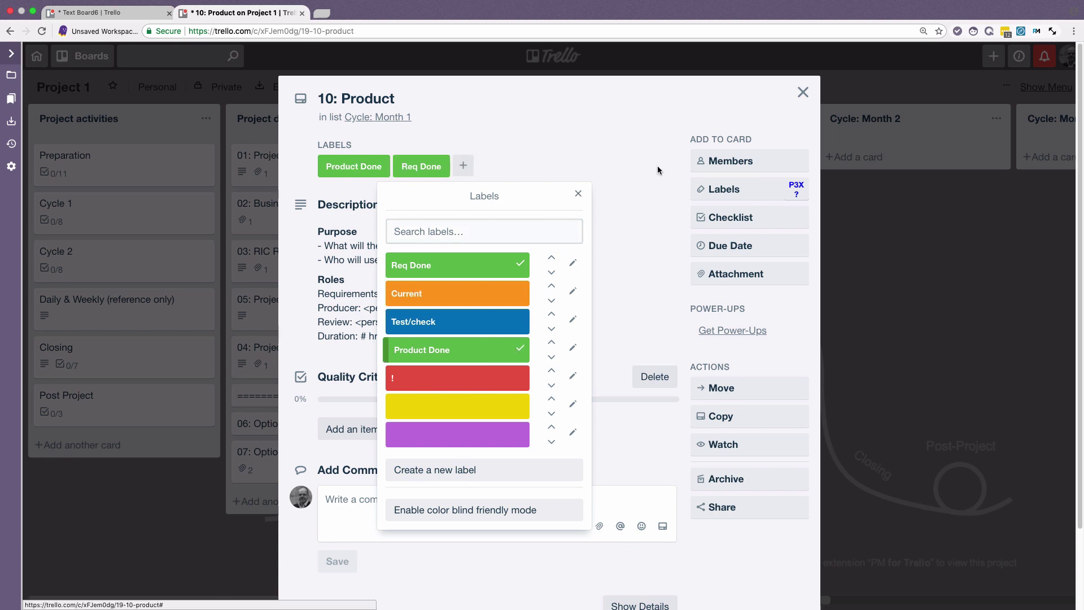
click(579, 193)
click(803, 92)
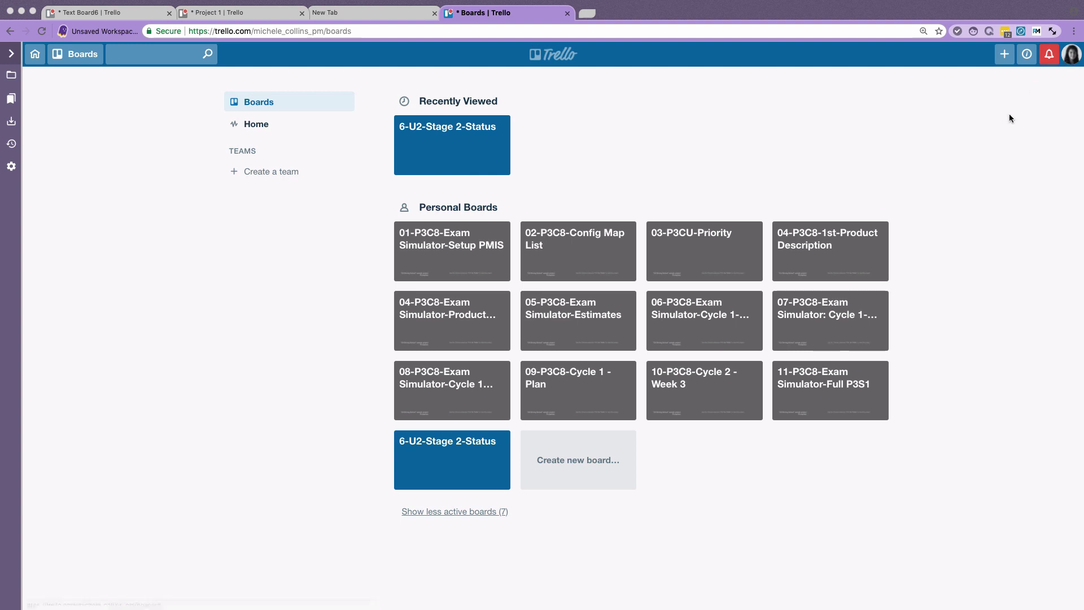
- Go to the profile's Cards view and check the filter, leaving 'Showing all cards' selected
click(1071, 57)
click(932, 129)
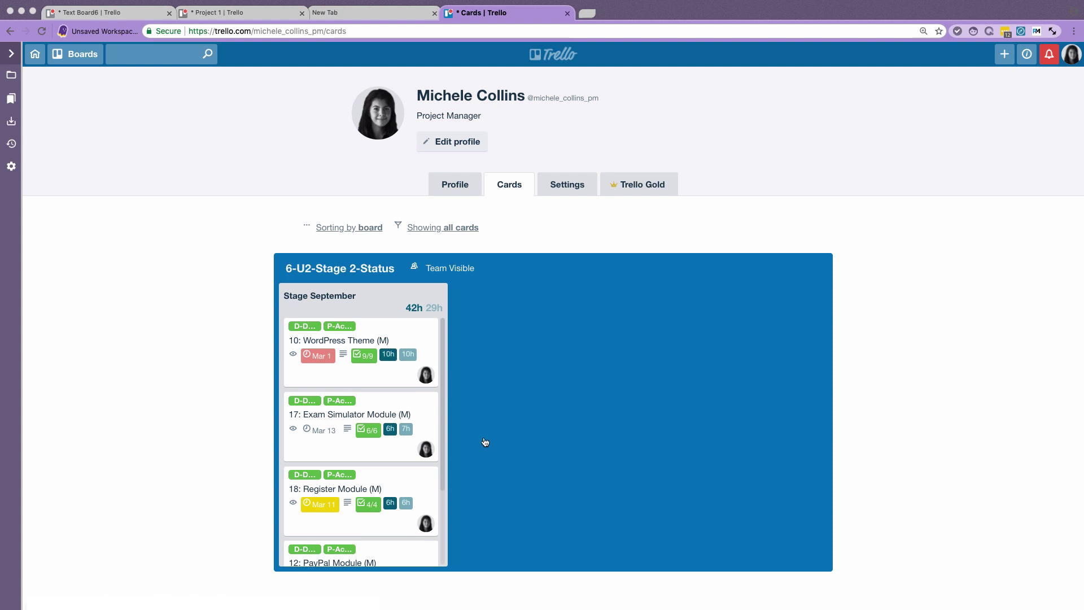
click(452, 227)
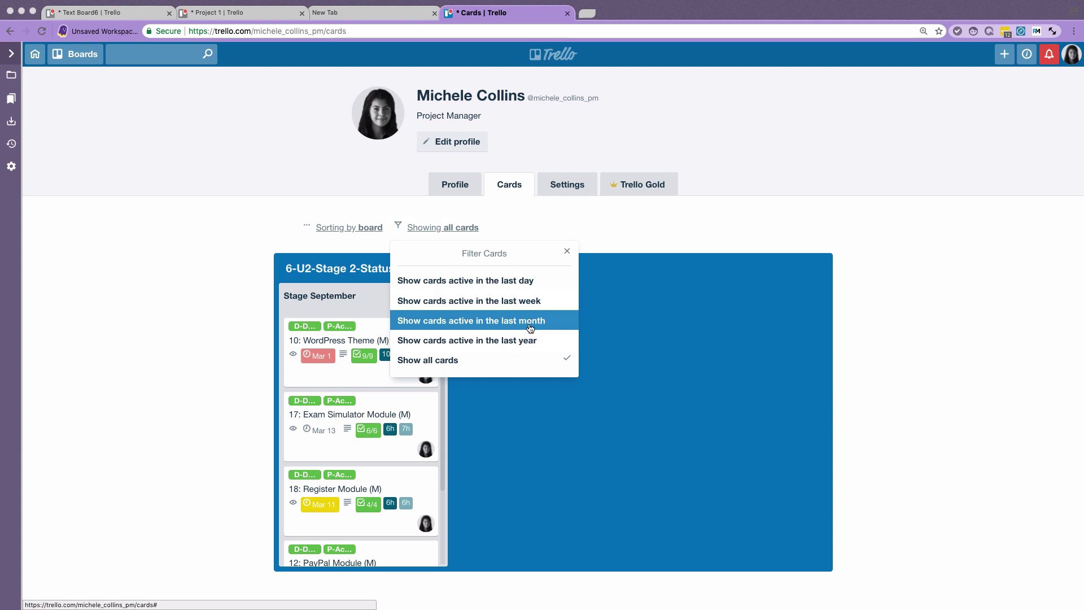
click(614, 228)
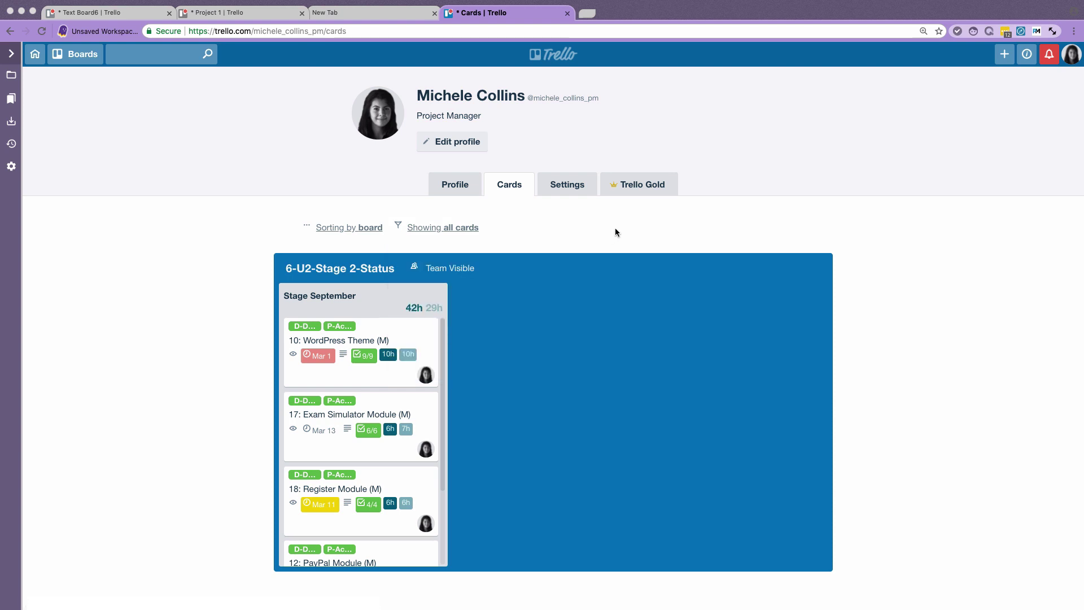